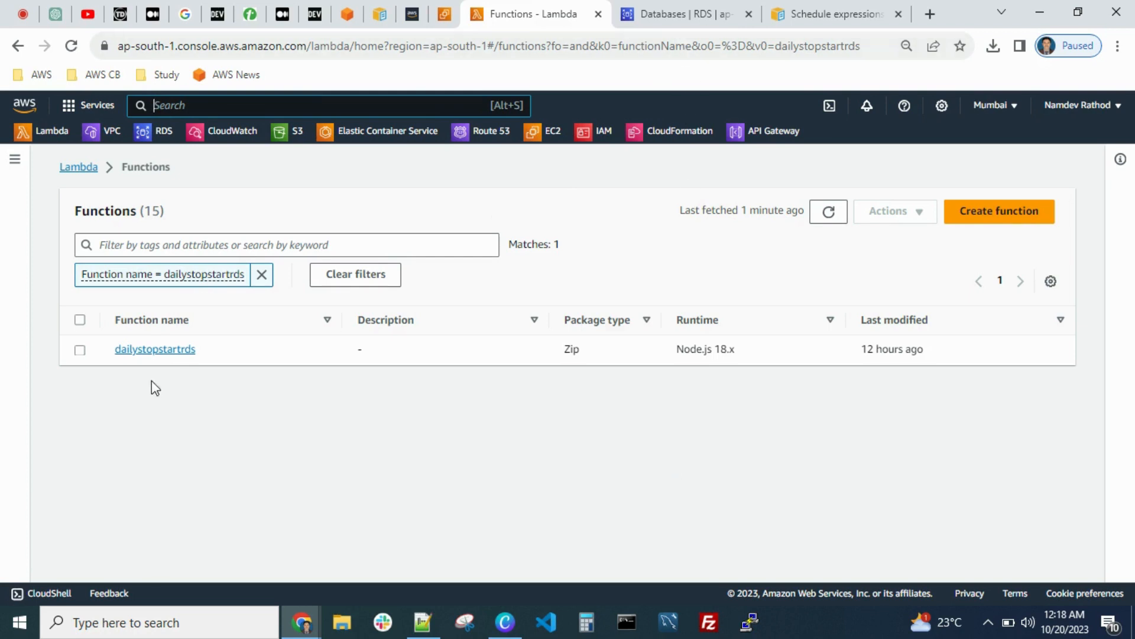
- Open the dailystopstartrds Lambda function and refresh the RDS database list to check the test-rds cluster's status
click(153, 350)
click(684, 13)
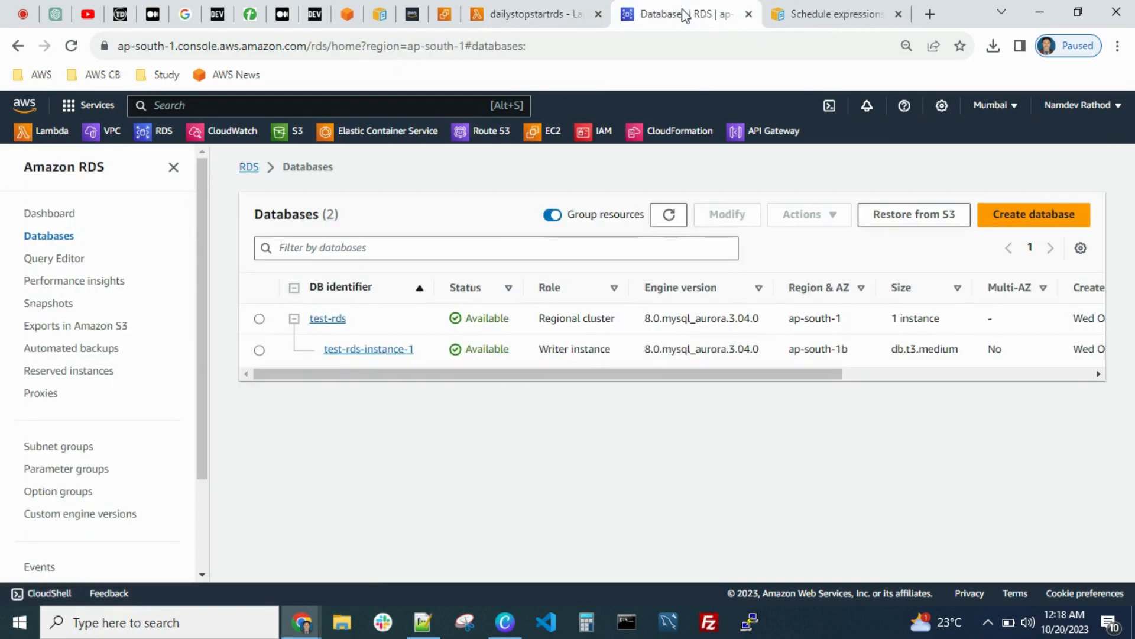
click(668, 217)
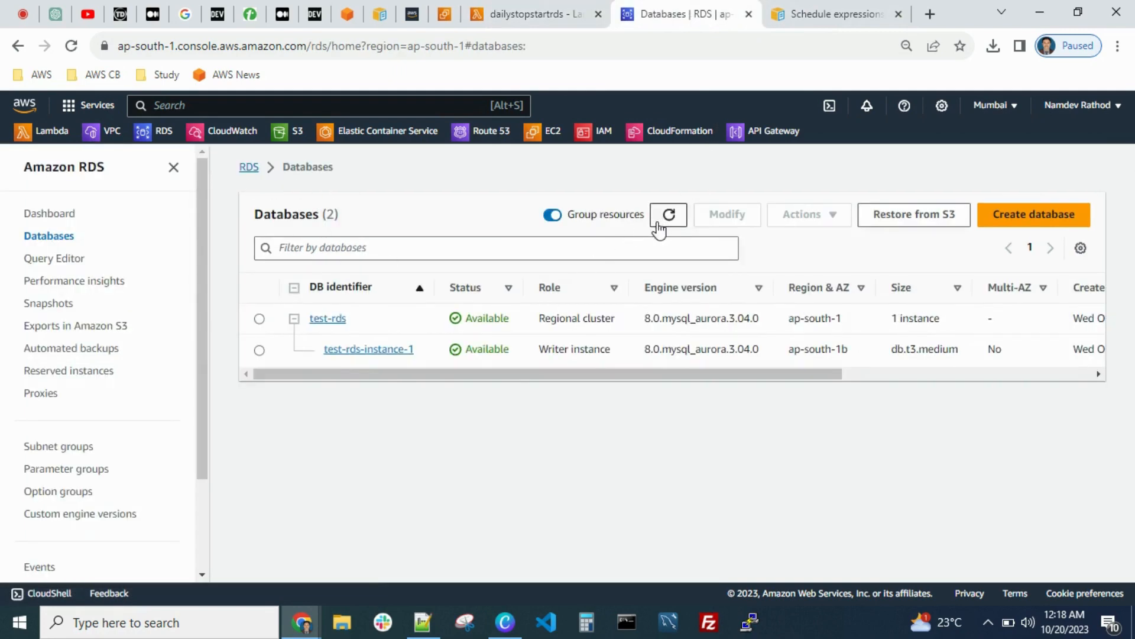
click(664, 219)
- Return to the dailystopstartrds function, dismiss the application notice, and examine the cluster status condition in index.js
click(540, 16)
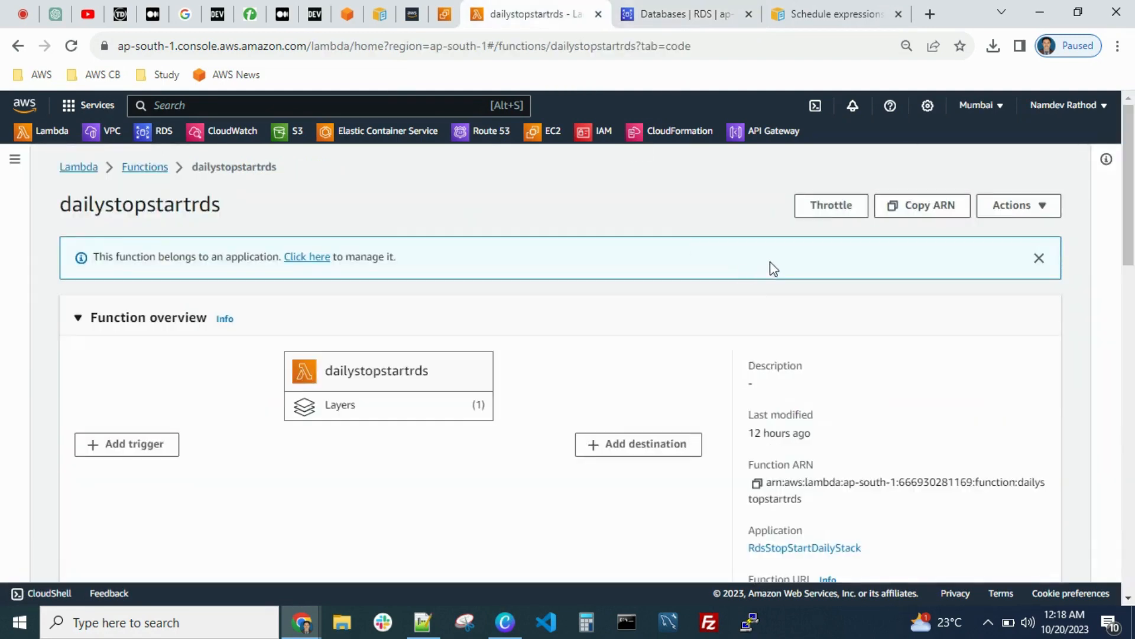
click(1041, 258)
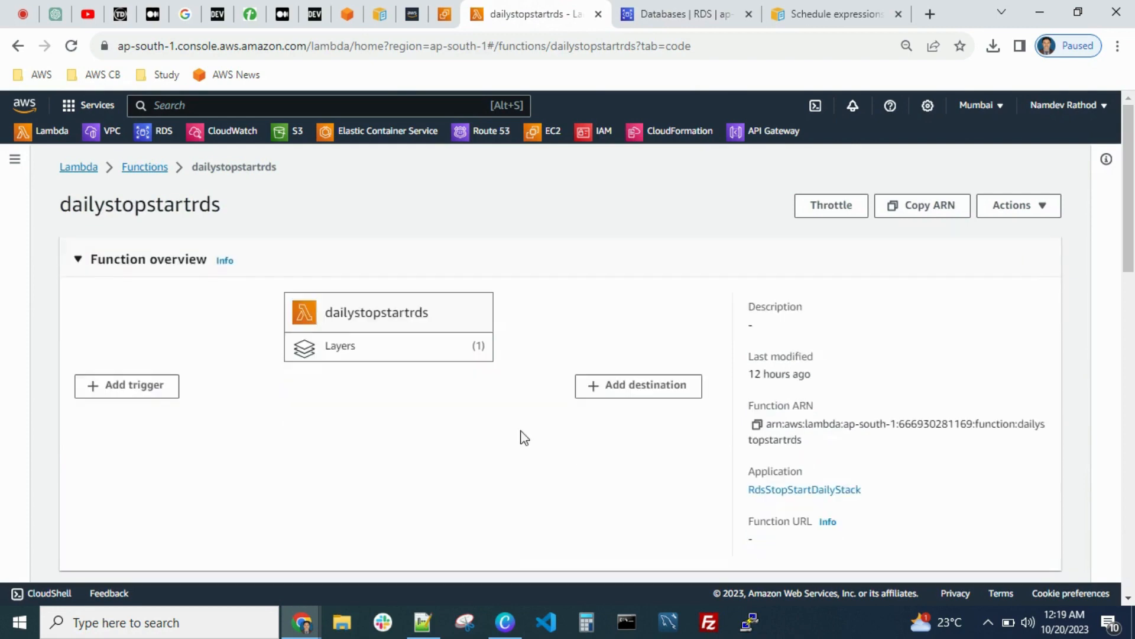
scroll(448, 443, down, 2)
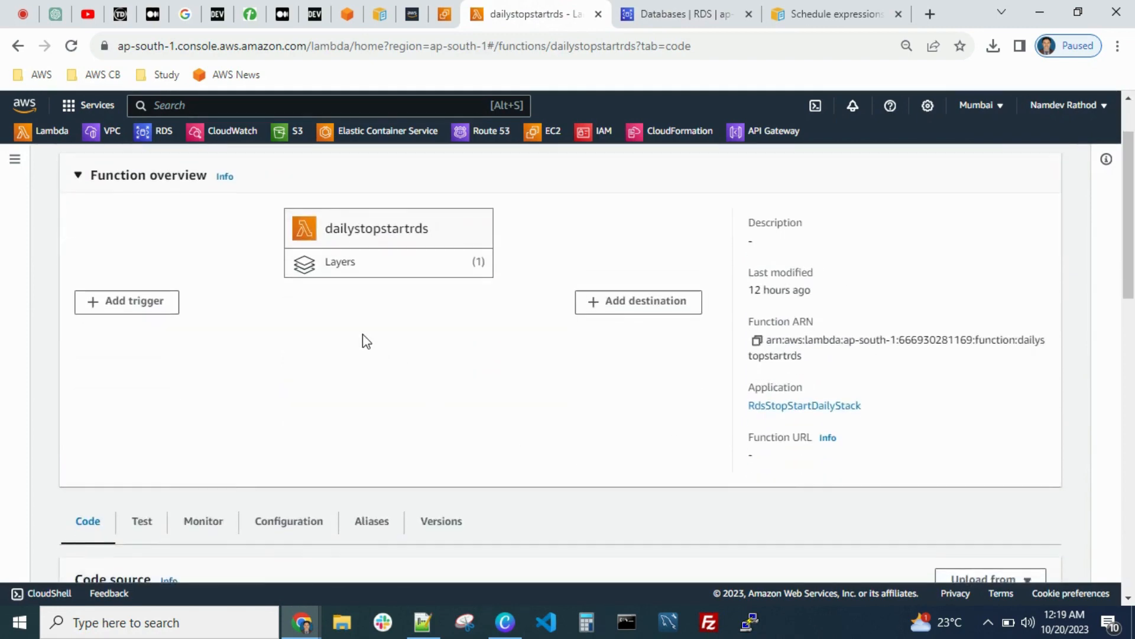
scroll(367, 342, down, 8)
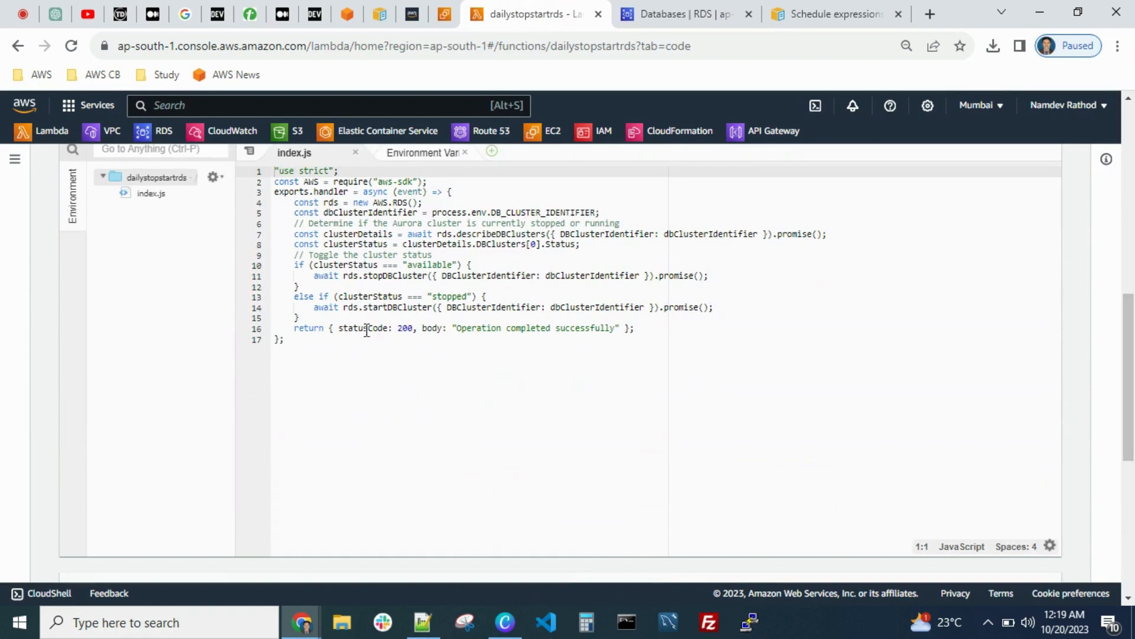
drag(314, 265, 309, 266)
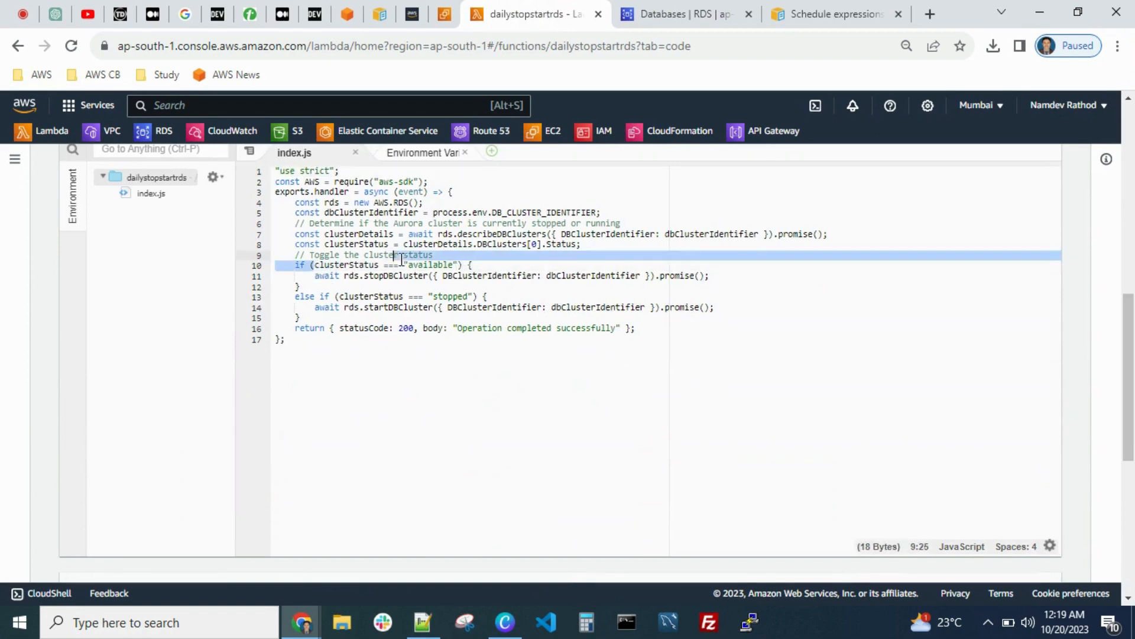
click(455, 264)
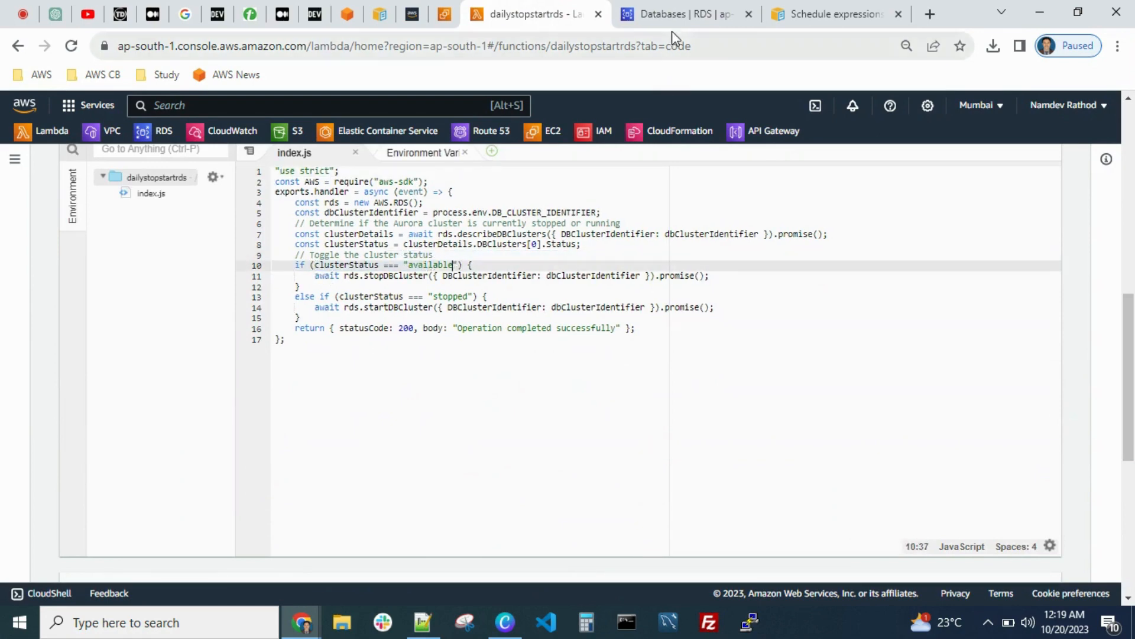
- Compare the test-rds cluster's status in RDS with the stopDBCluster branch of the function code
click(686, 14)
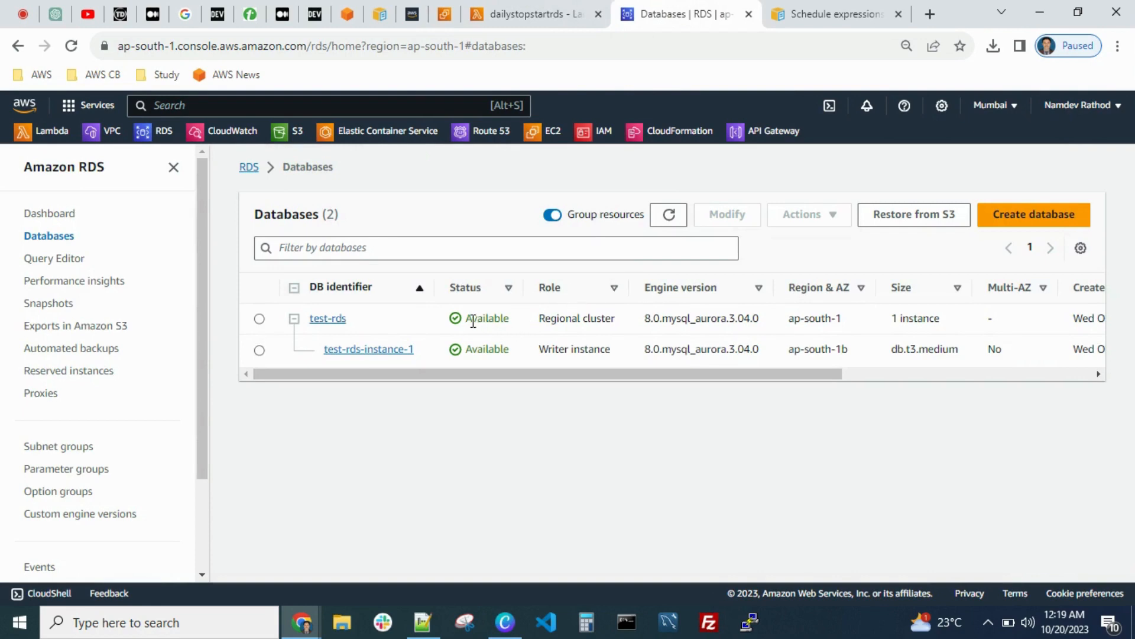
drag(472, 319, 512, 319)
click(552, 21)
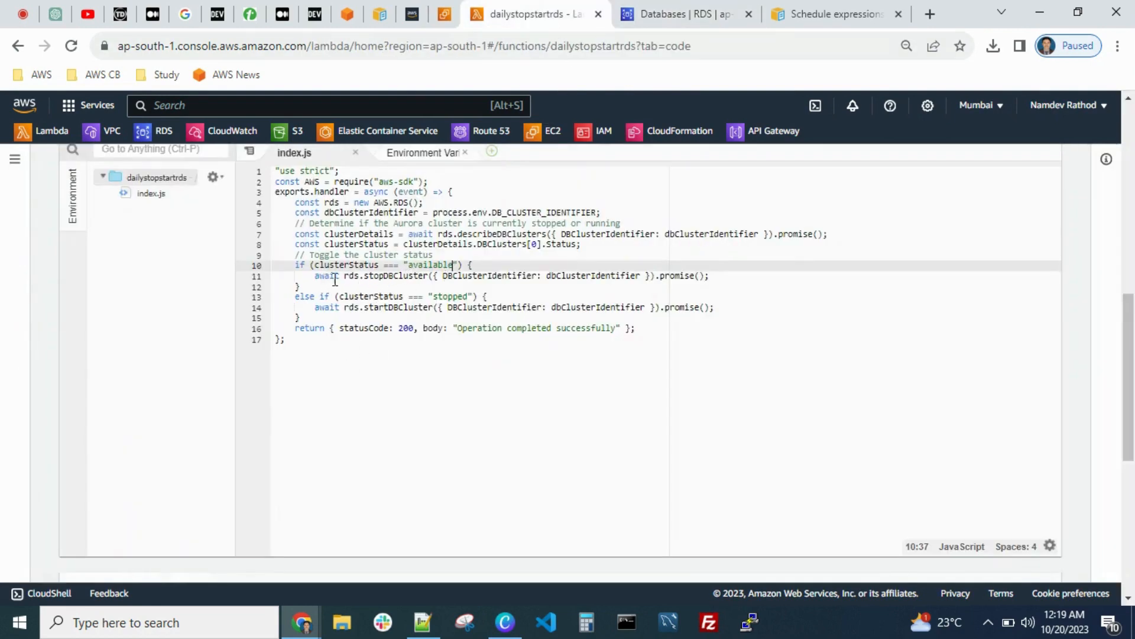
drag(364, 275, 425, 275)
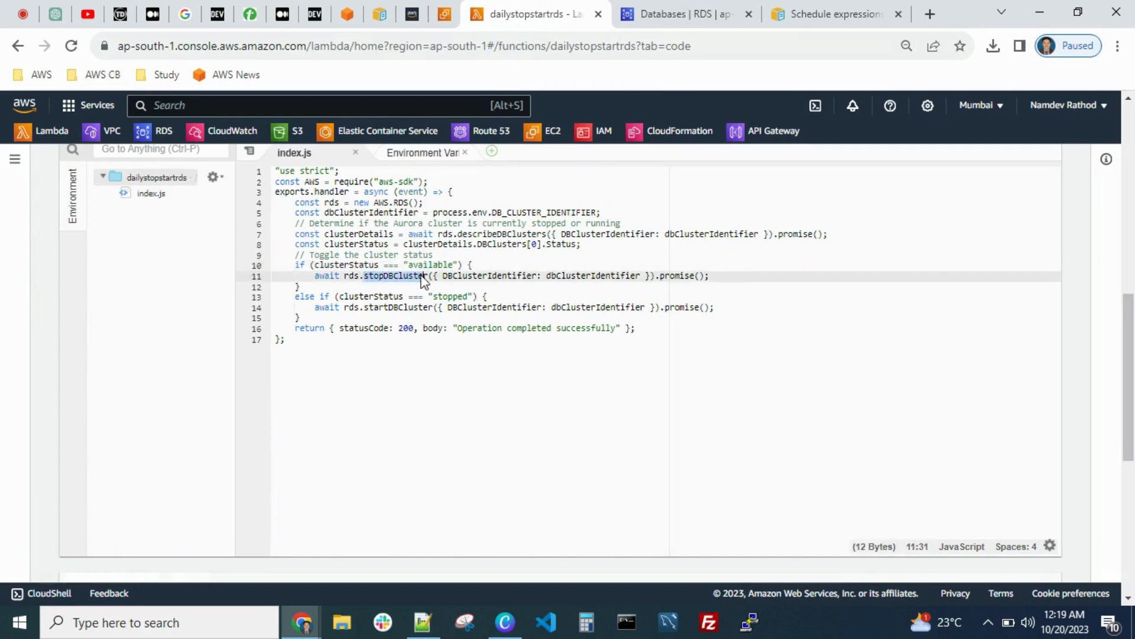
click(423, 276)
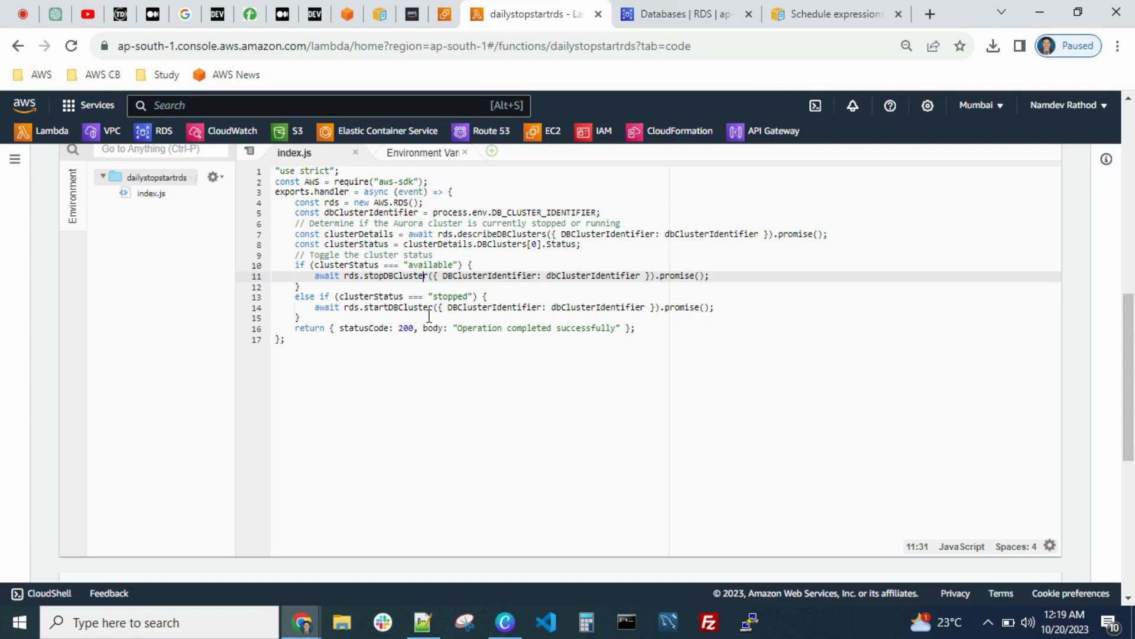
- Review the rest of the function's index.js source and its code properties
scroll(426, 313, up, 3)
scroll(463, 363, down, 3)
scroll(287, 469, down, 4)
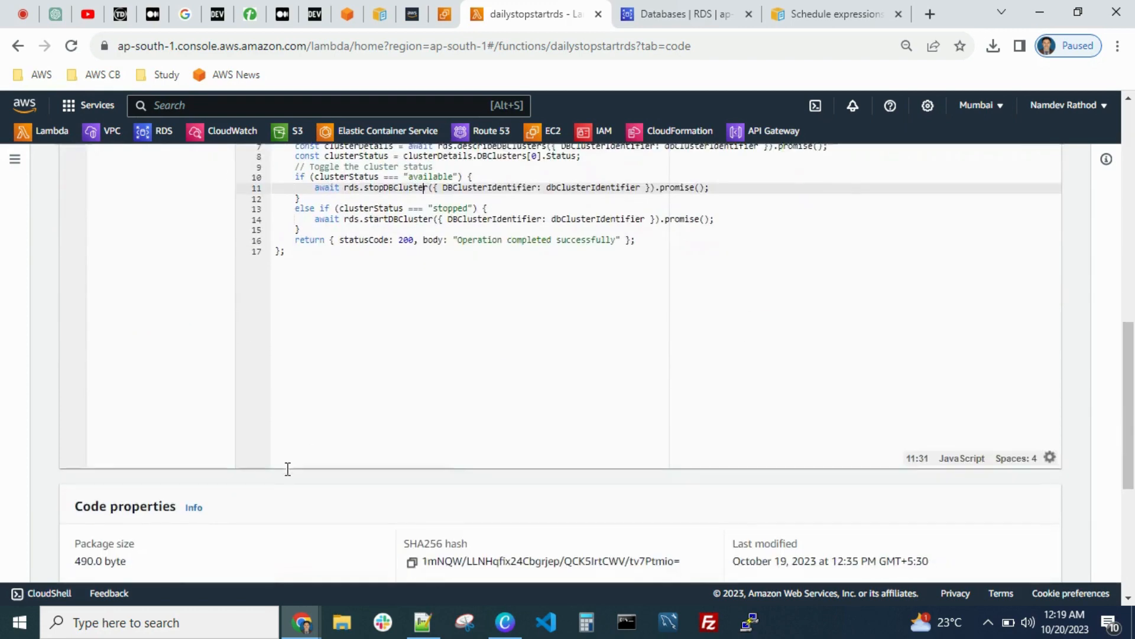
drag(134, 526, 73, 526)
scroll(306, 481, up, 5)
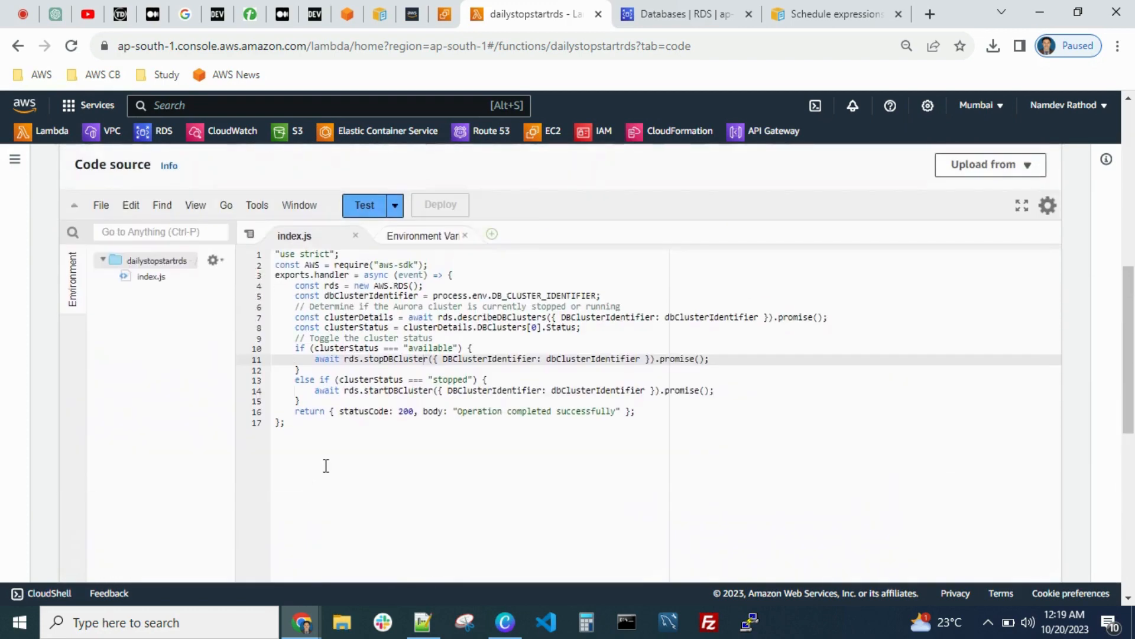
click(466, 402)
scroll(500, 354, up, 3)
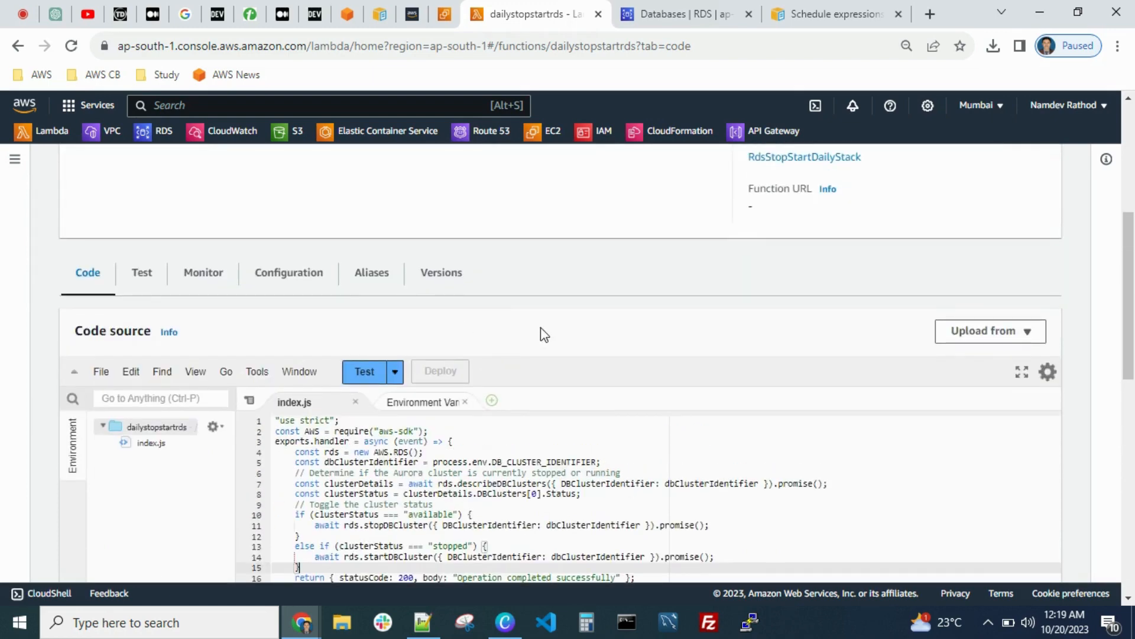
- Begin adding a trigger to the function with EventBridge (CloudWatch Events) as its source
click(290, 272)
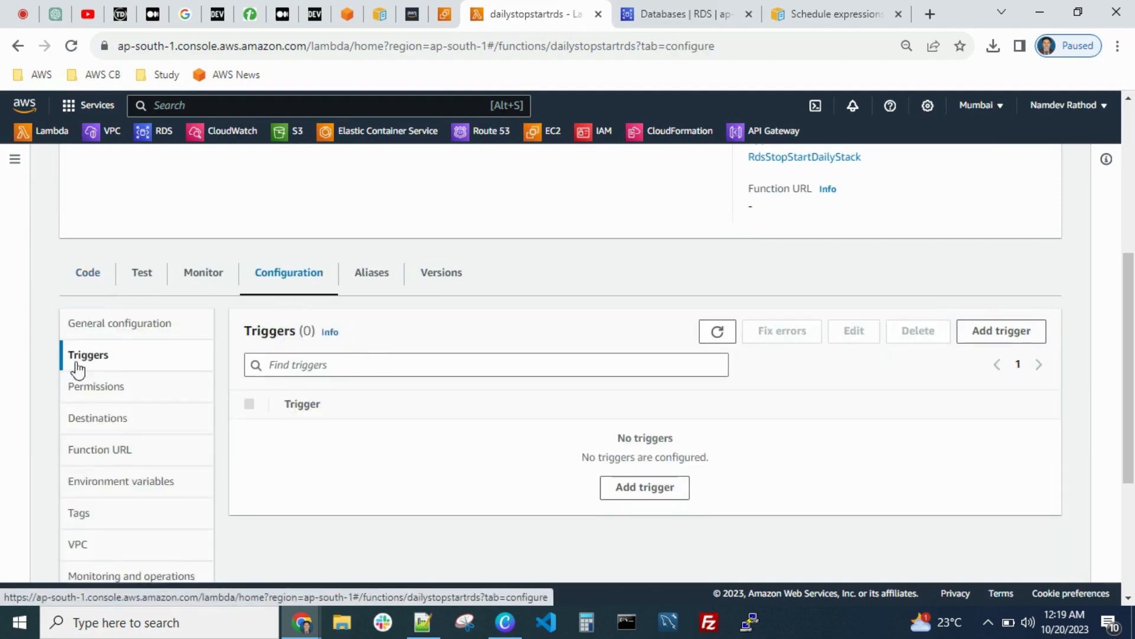
click(662, 490)
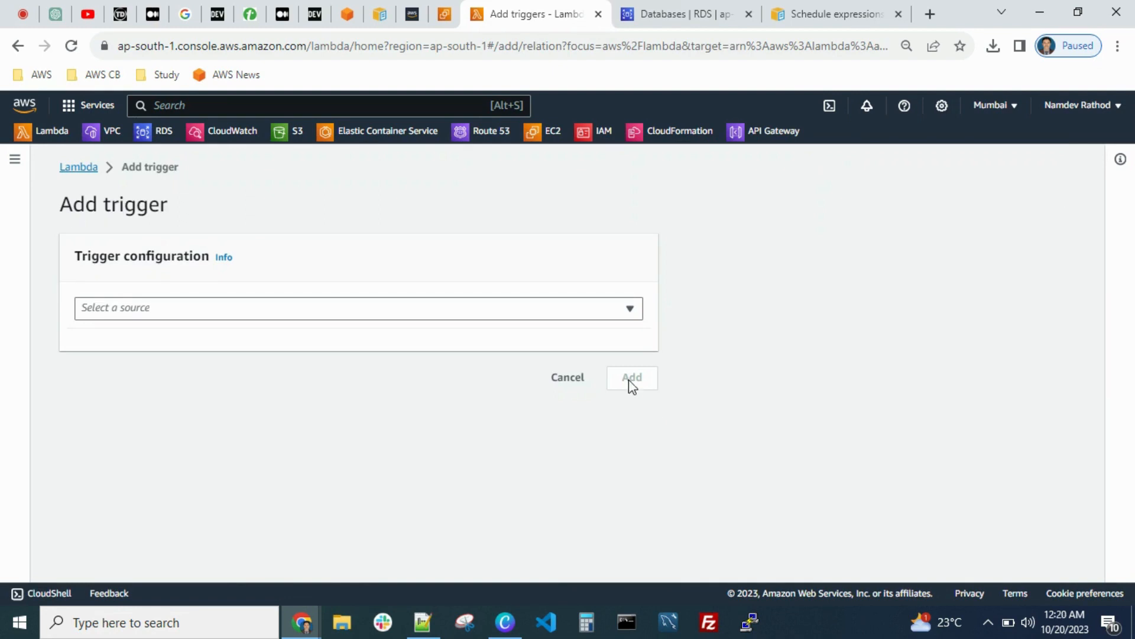
click(301, 314)
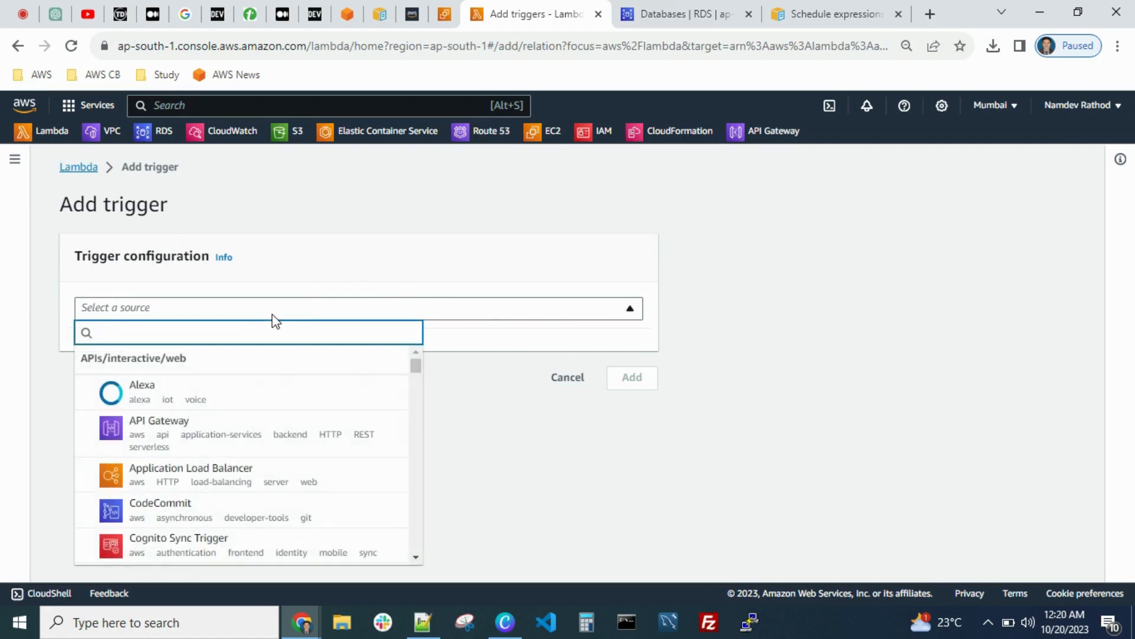
text(event)
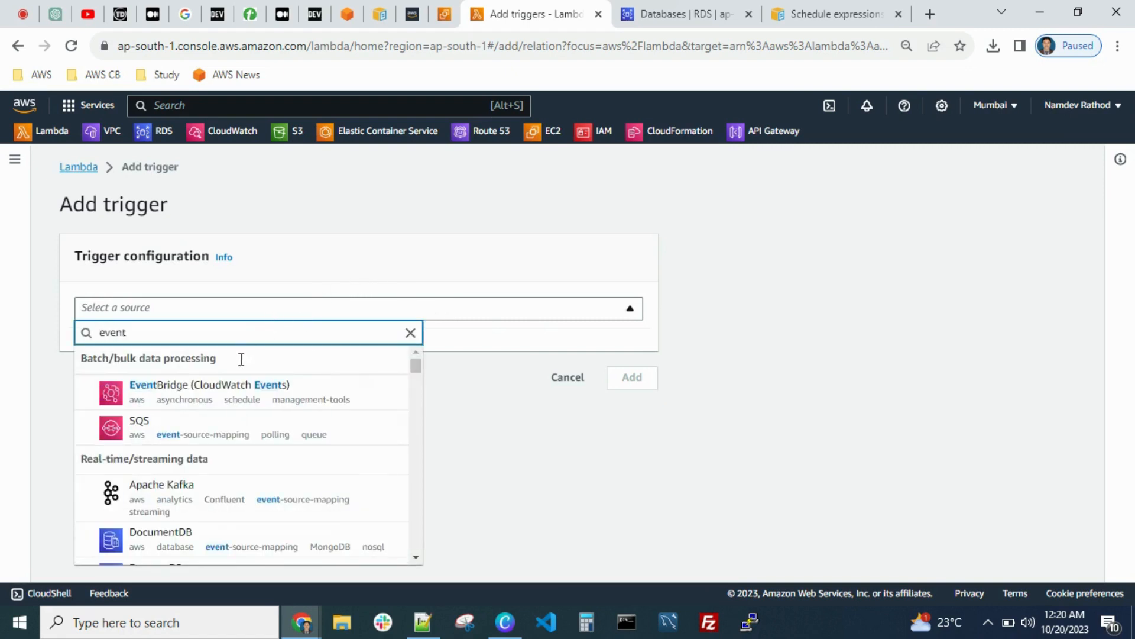
click(226, 395)
scroll(359, 395, down, 1)
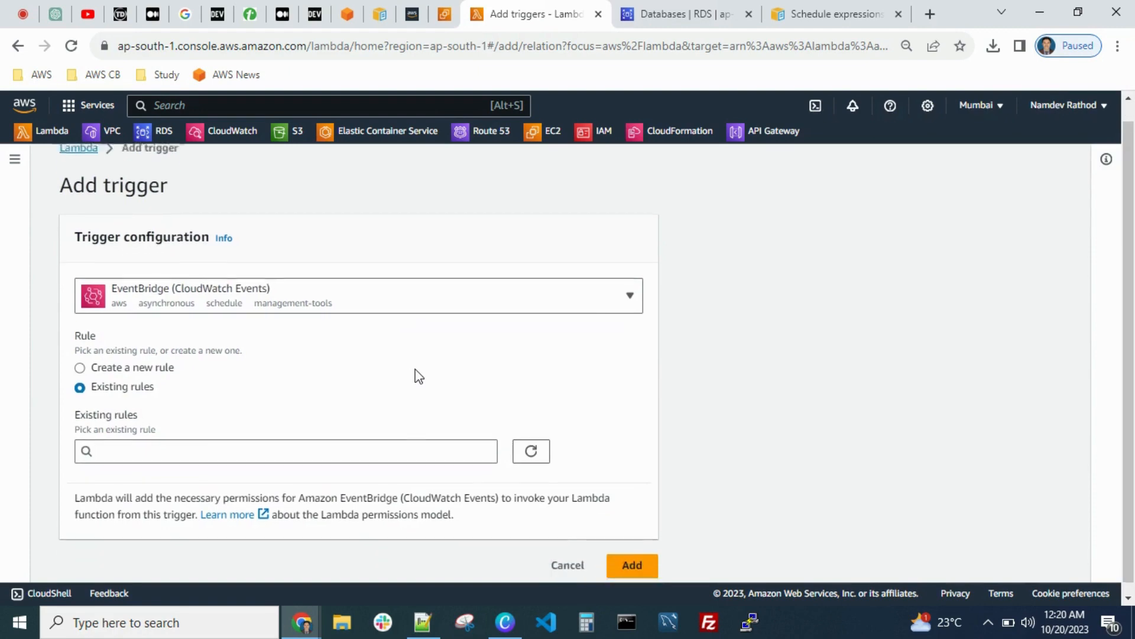
- Draft a new EventBridge rule named test with the schedule expression type, and cancel adding the trigger
click(125, 357)
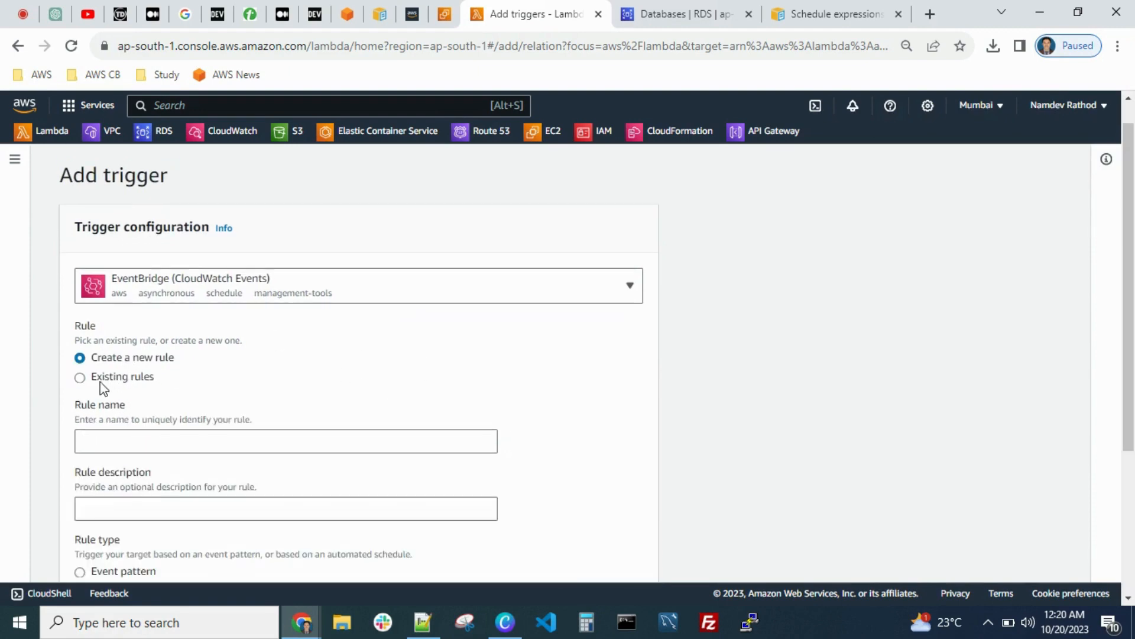
click(107, 378)
click(137, 360)
scroll(148, 363, down, 3)
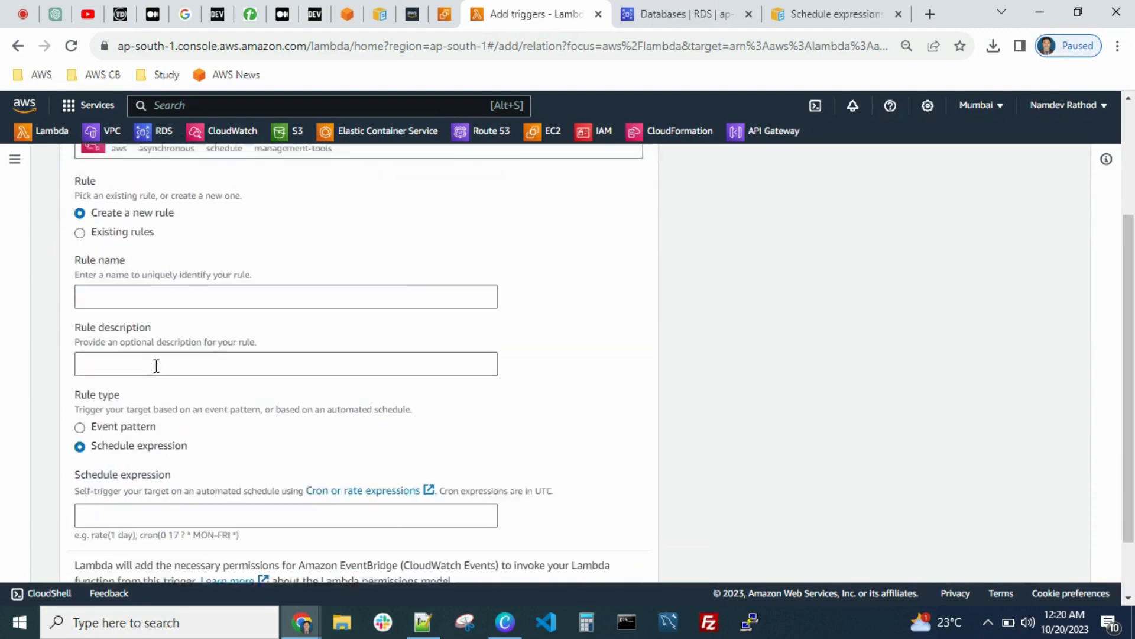
click(137, 278)
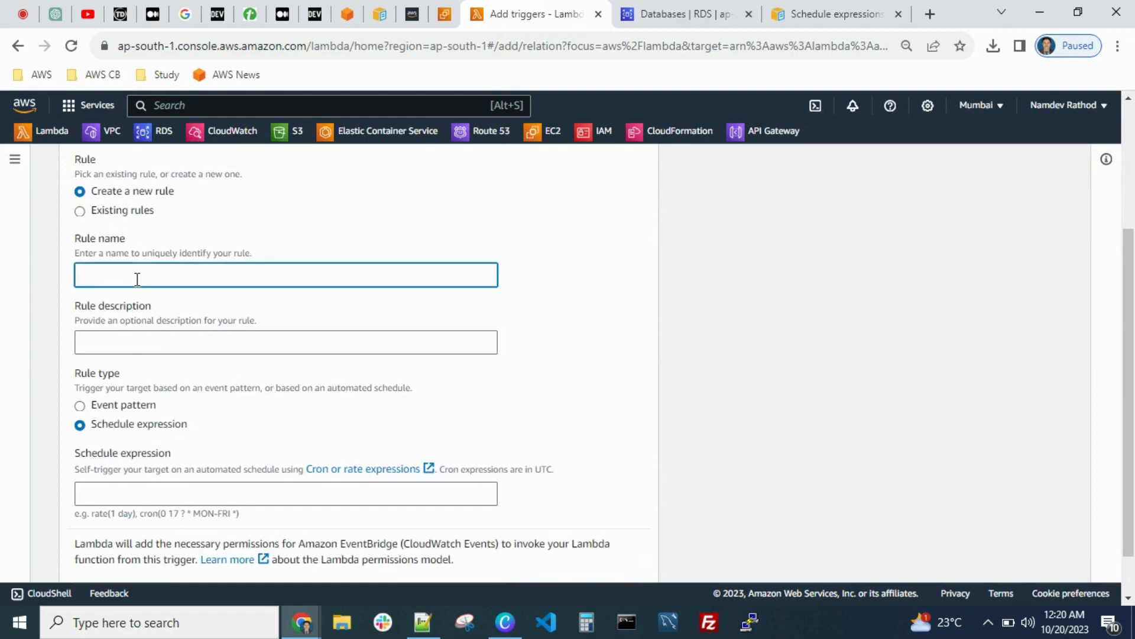
text(test)
scroll(136, 343, down, 1)
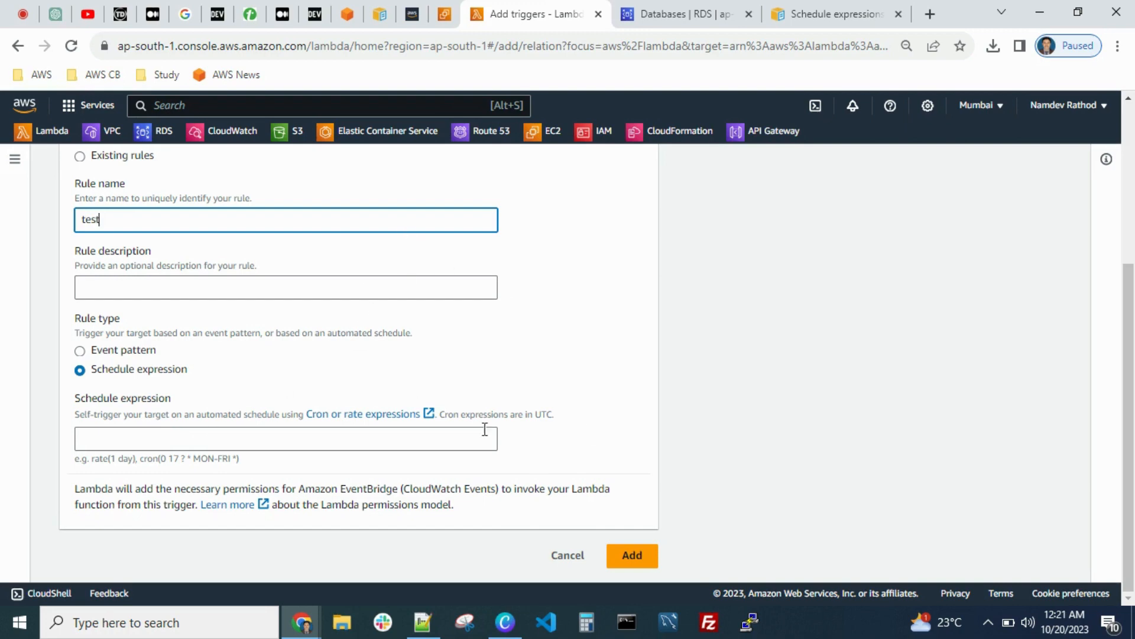
click(571, 557)
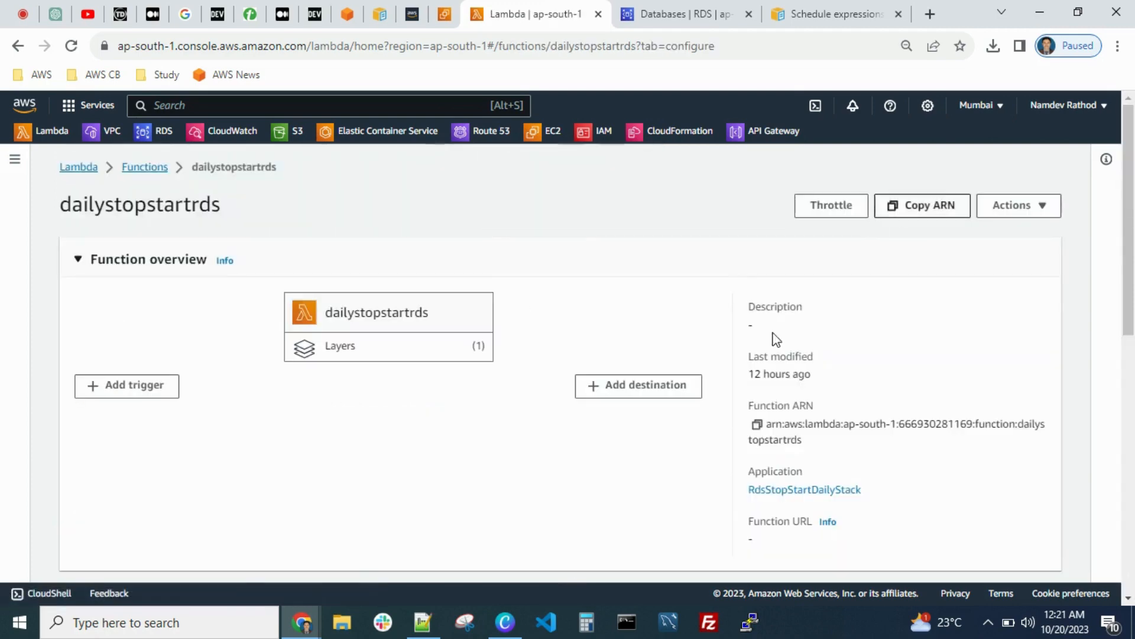
- Review the rate and cron expression formats and examples in the AWS Lambda schedule expressions documentation
click(832, 15)
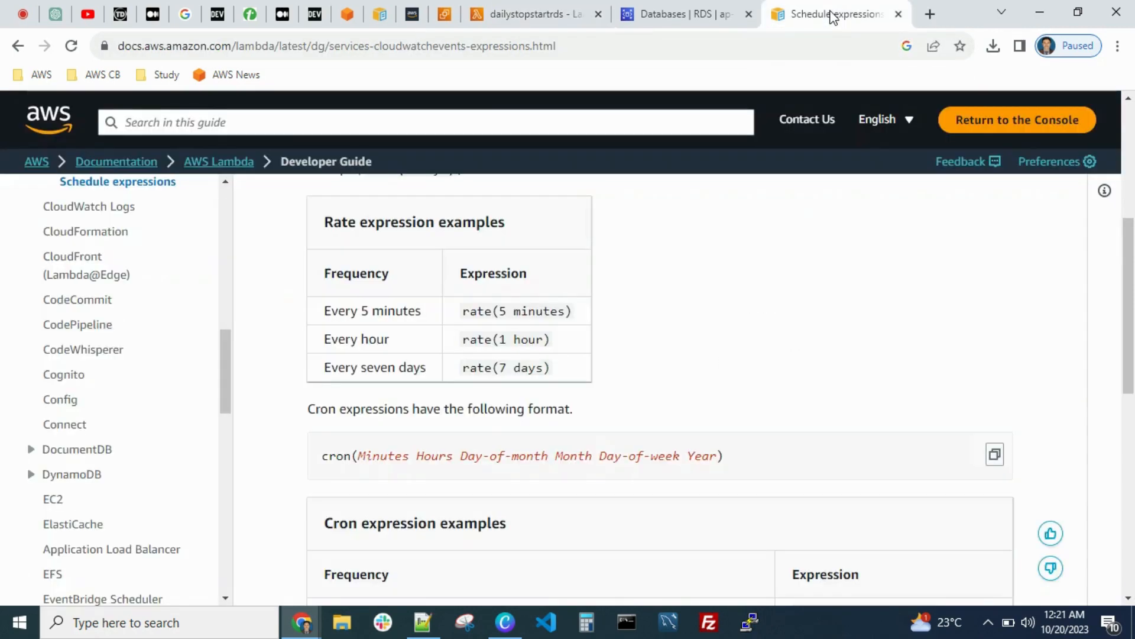
scroll(600, 318, up, 3)
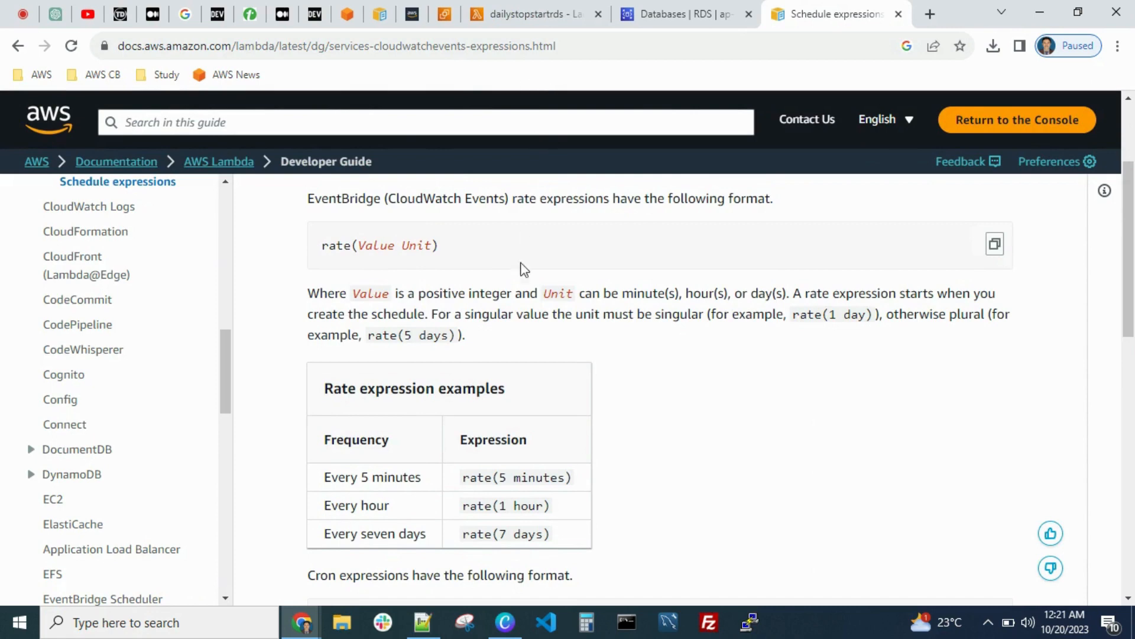
scroll(523, 269, down, 5)
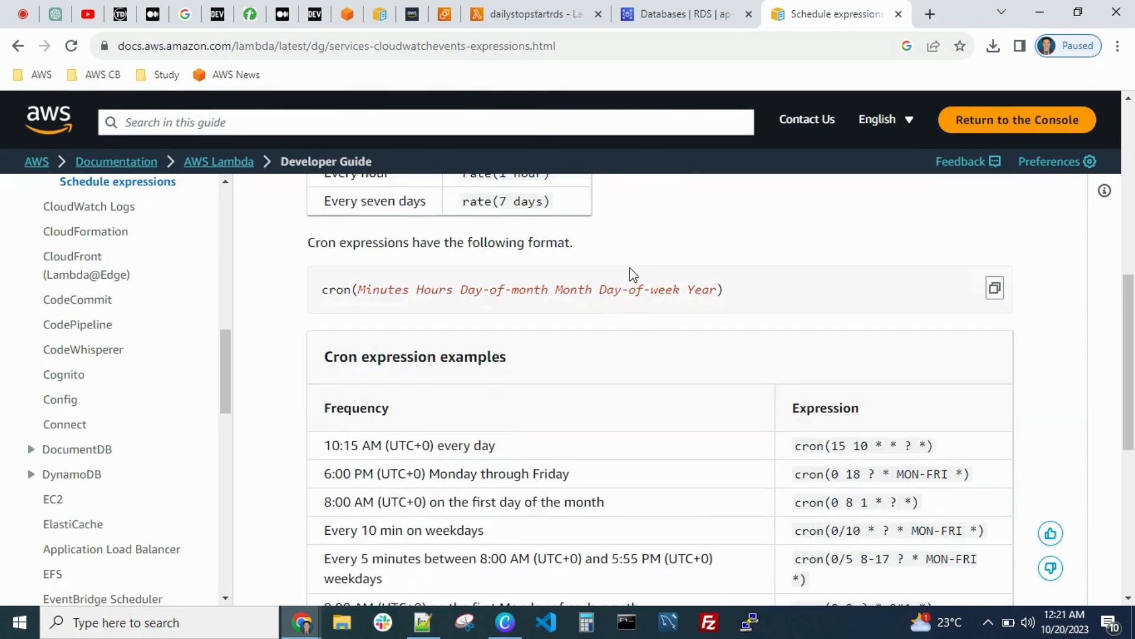
scroll(633, 275, down, 3)
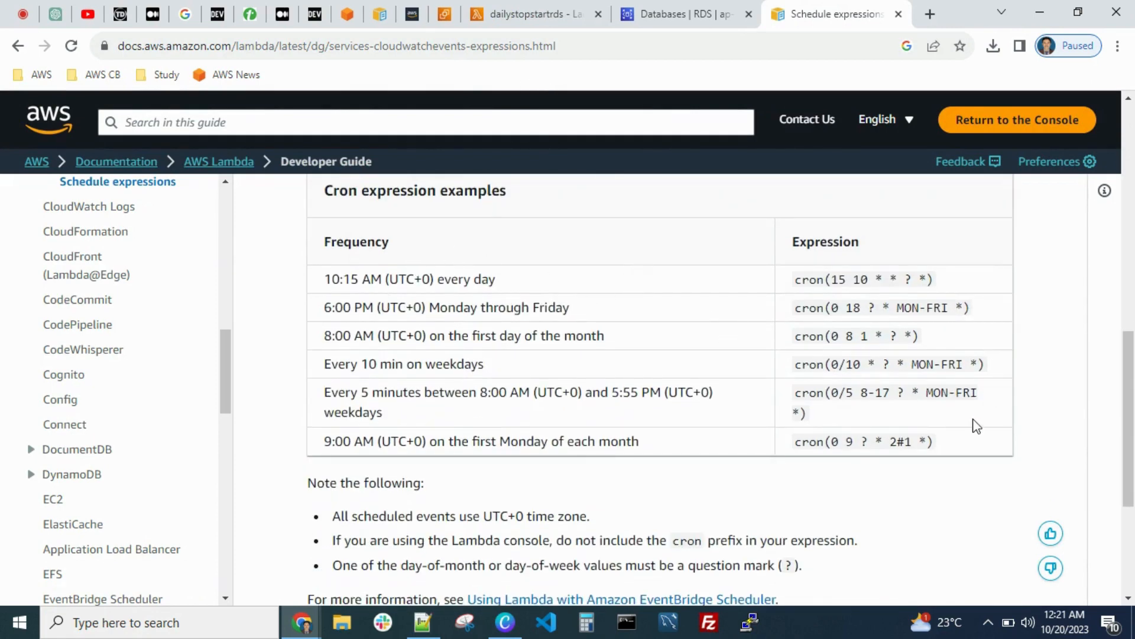
drag(935, 392, 717, 296)
click(840, 322)
- Return to the dailystopstartrds function and examine its saved test event named test and the event JSON
click(545, 17)
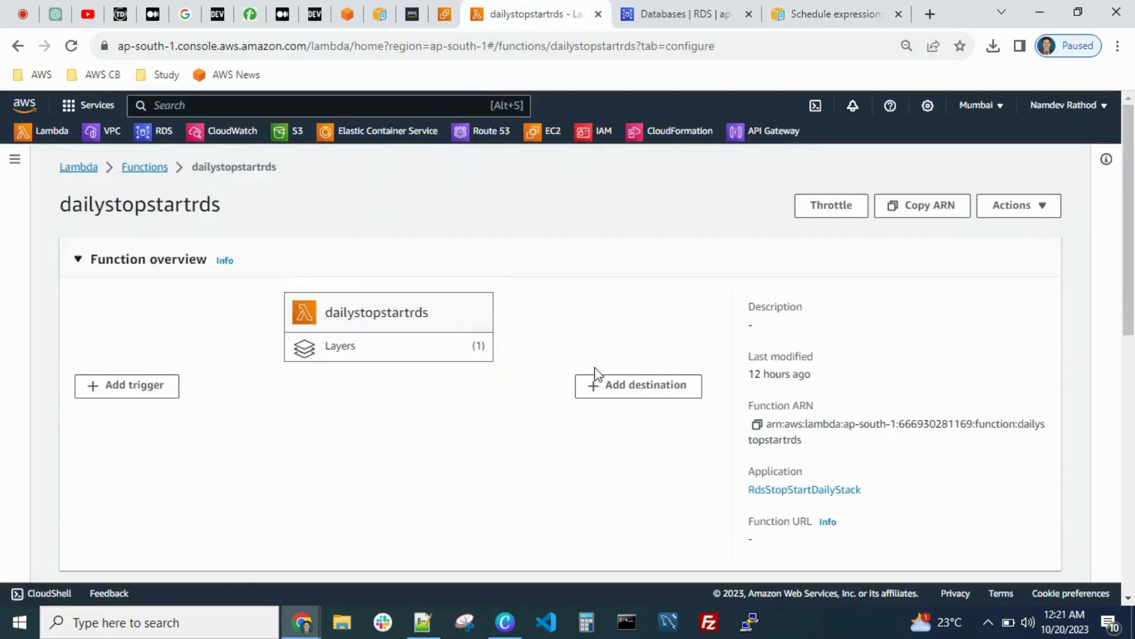
scroll(491, 413, down, 5)
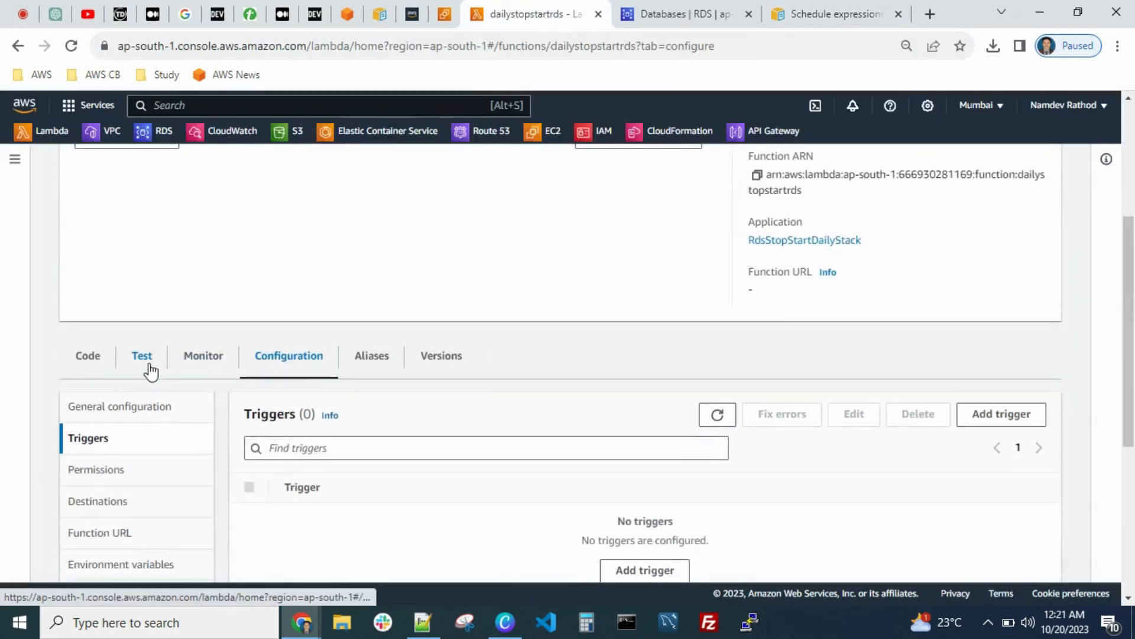
click(142, 360)
scroll(553, 381, down, 2)
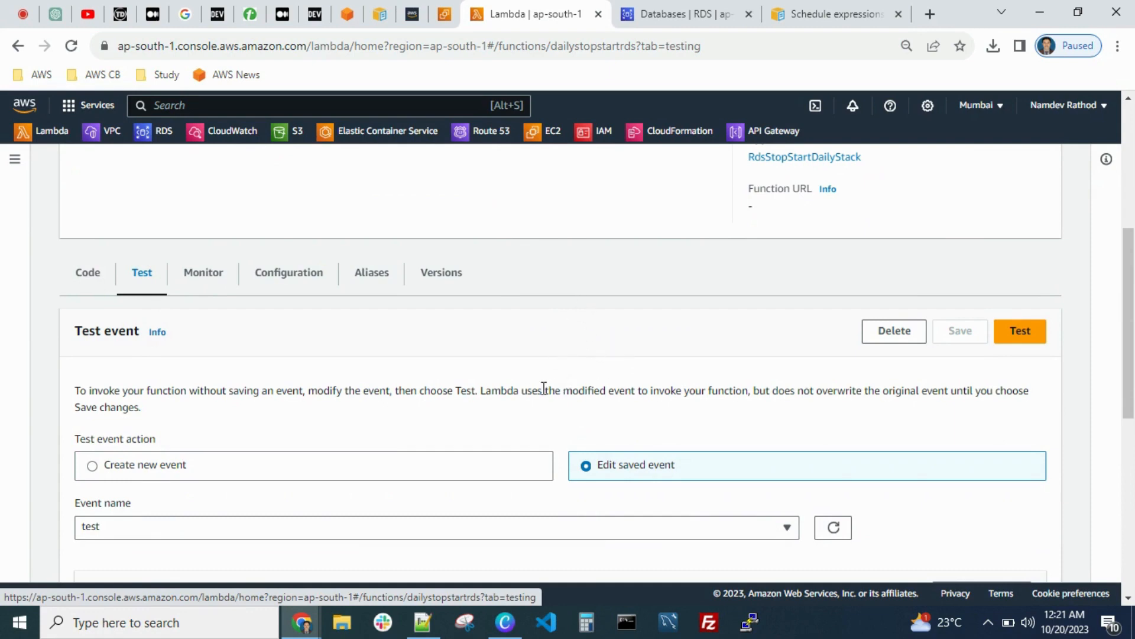
scroll(544, 389, down, 3)
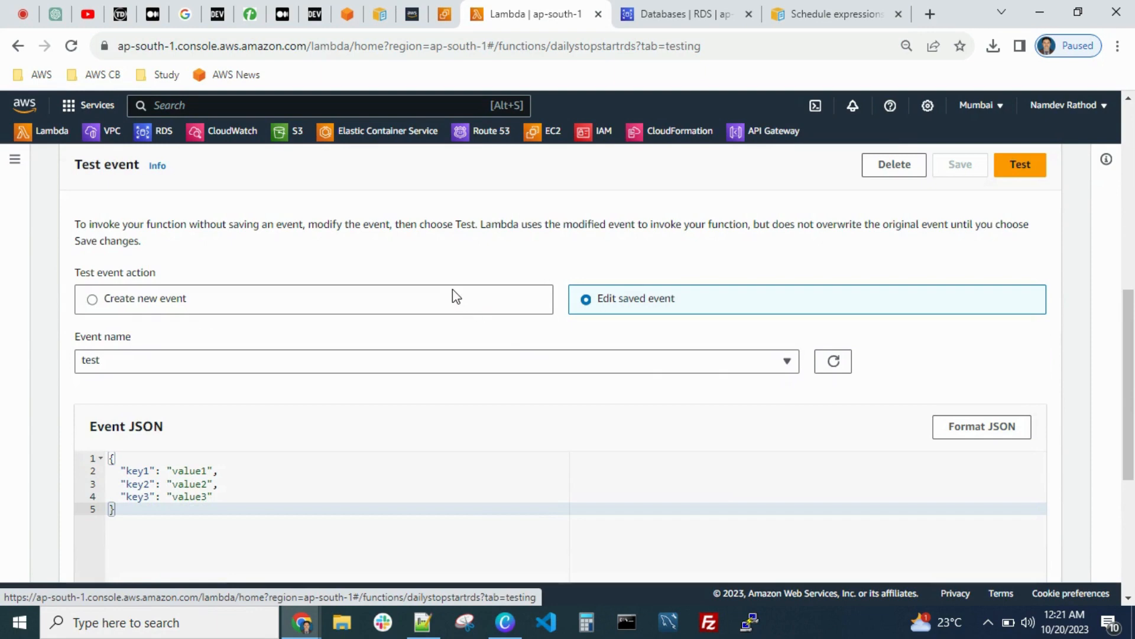
scroll(492, 338, up, 3)
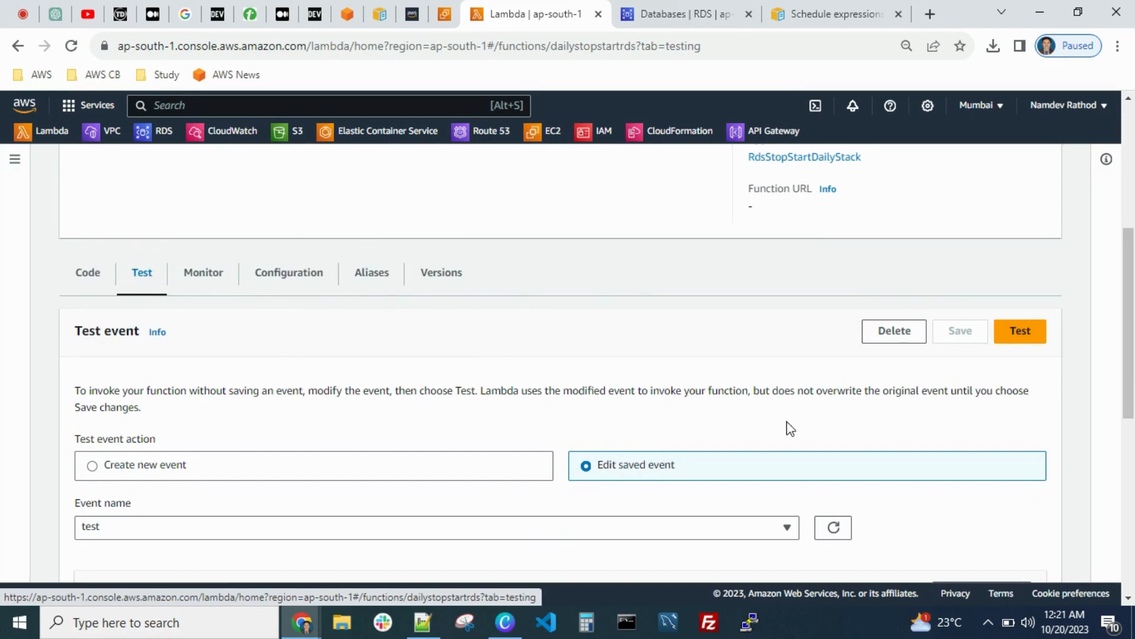
scroll(780, 422, down, 2)
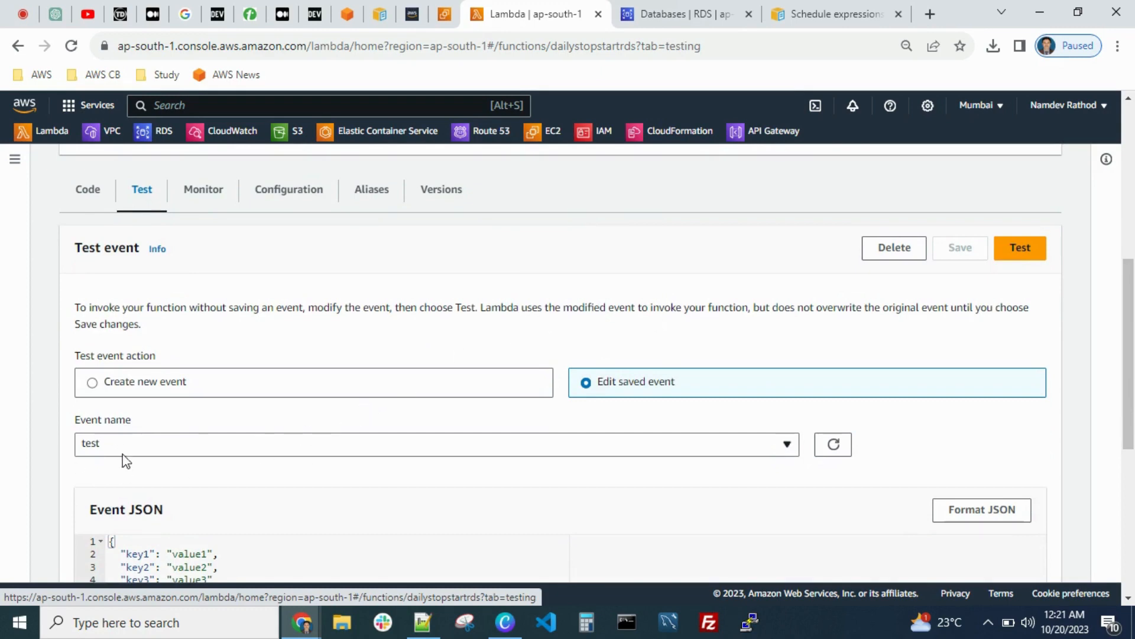
- Run the dailystopstartrds function with the saved test event and expand the execution details to inspect the response's status code
click(147, 448)
click(218, 424)
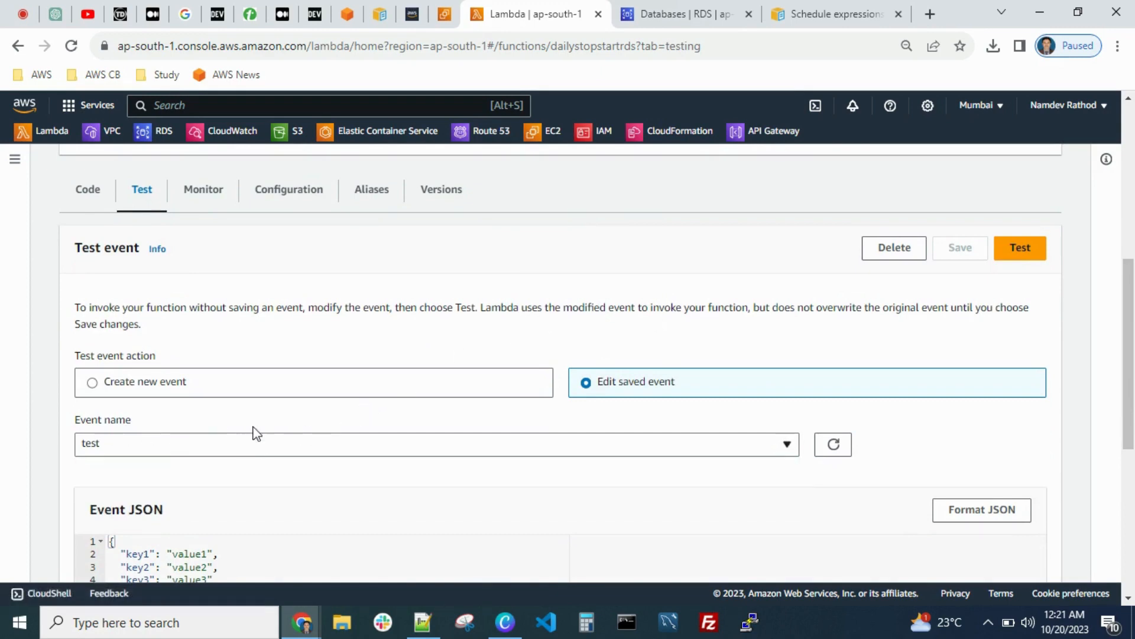
click(1028, 255)
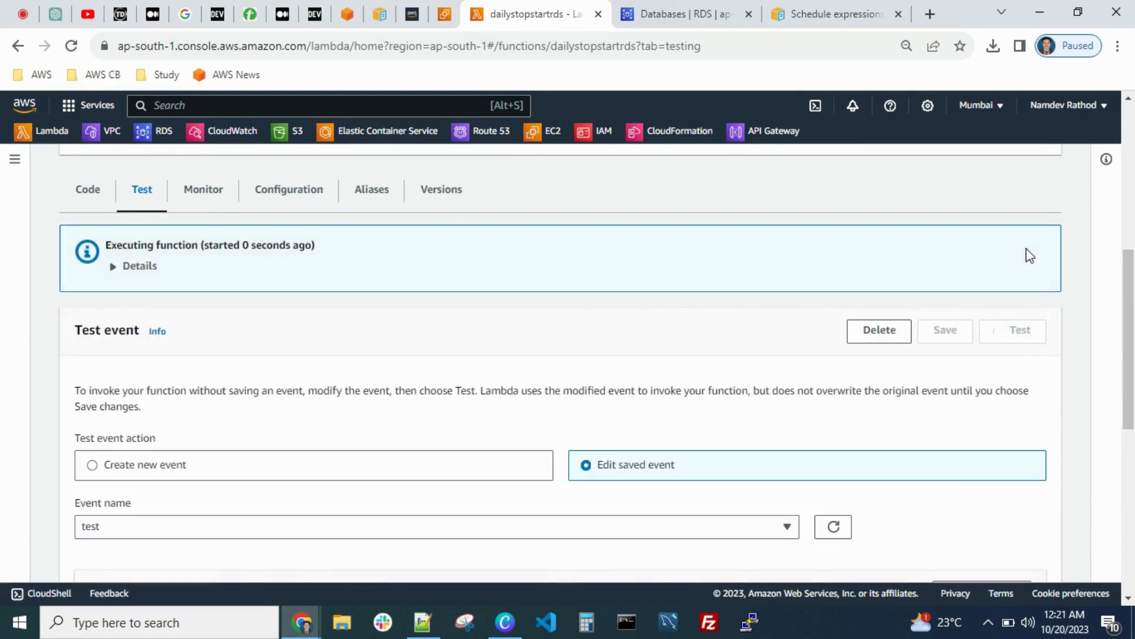
click(115, 267)
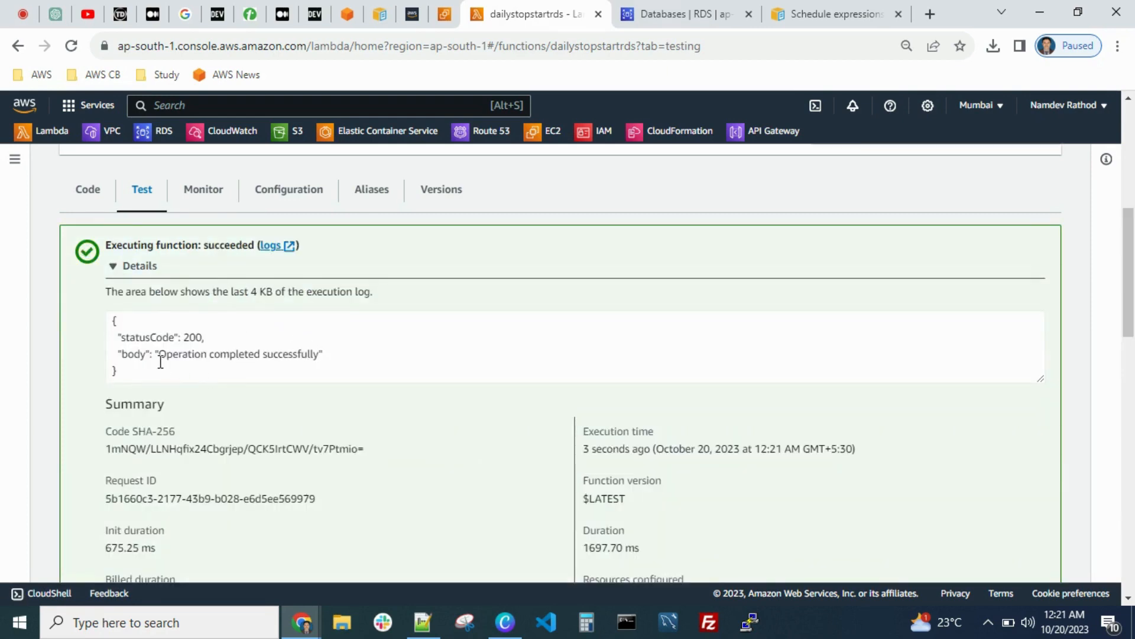
drag(134, 343, 226, 337)
click(220, 340)
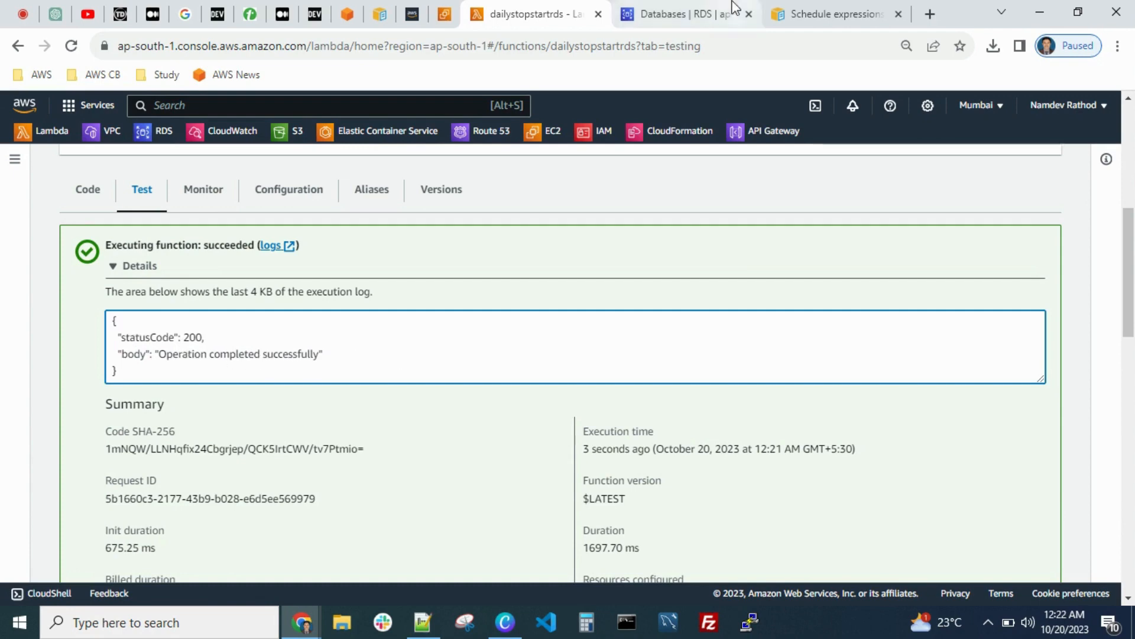
- Refresh the RDS databases list to check the test-rds cluster's status, and review the dailystopstartrds function's stop/start code
click(682, 22)
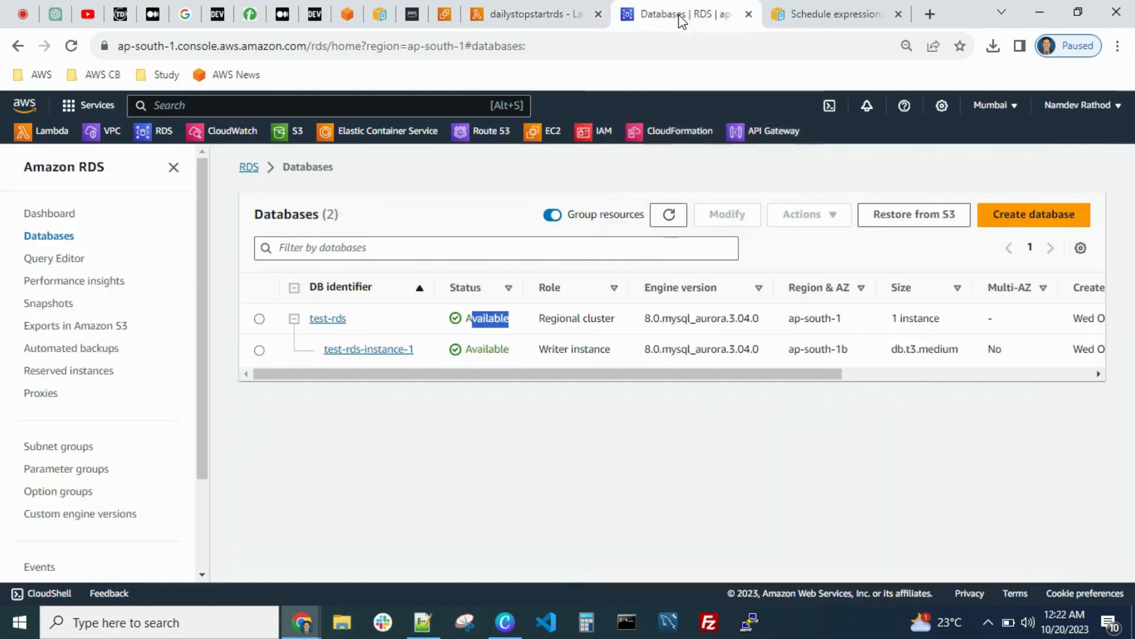
click(669, 214)
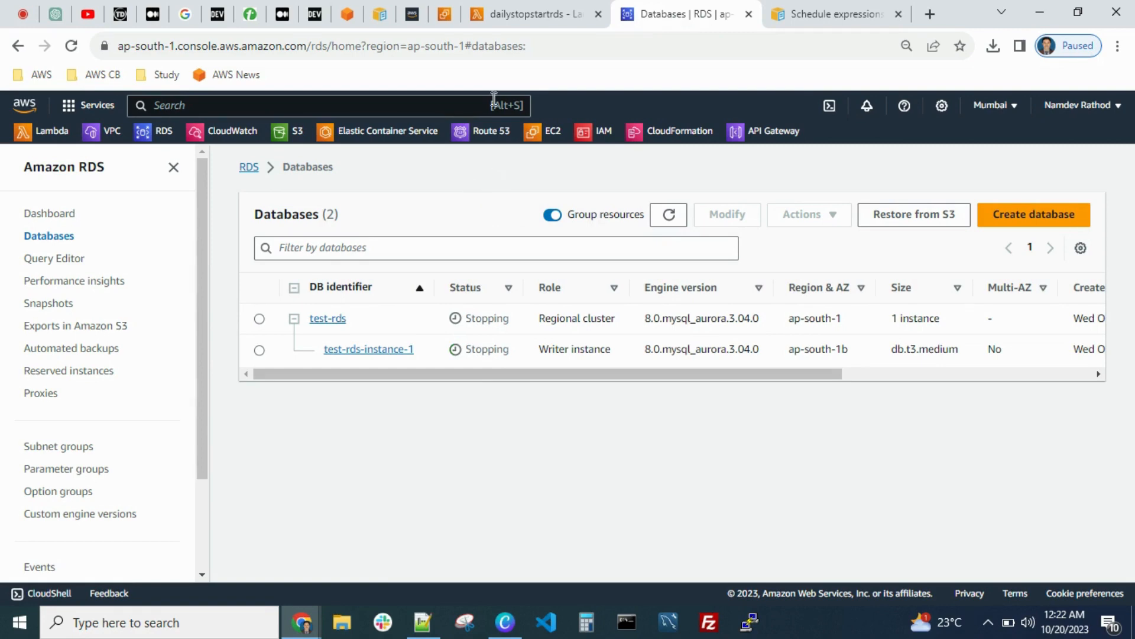
click(532, 16)
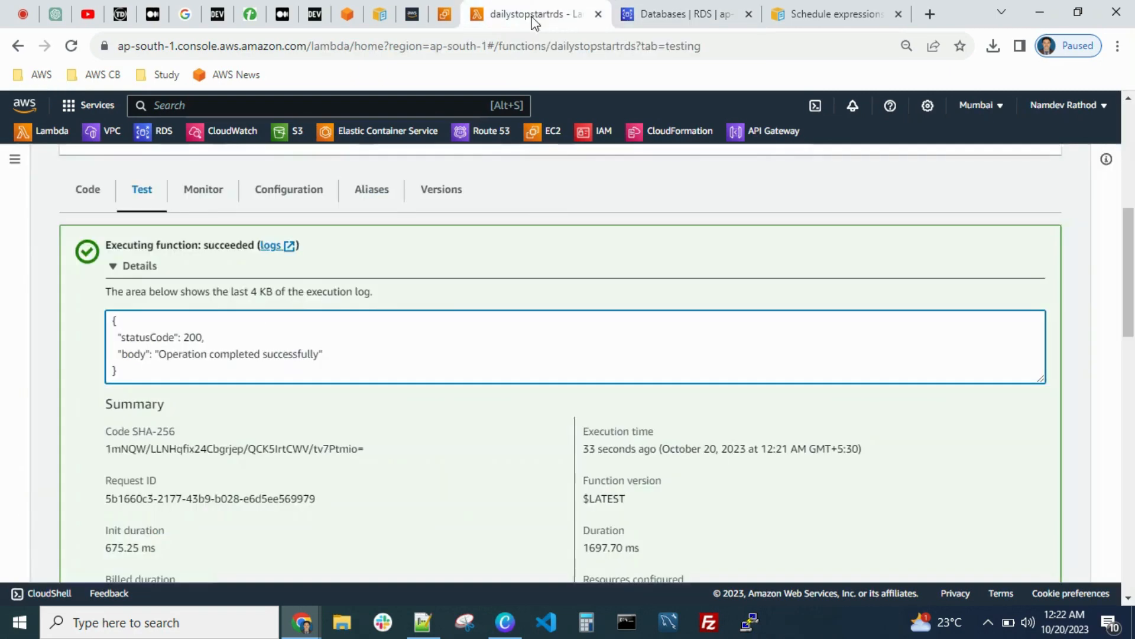
click(84, 195)
scroll(496, 370, down, 4)
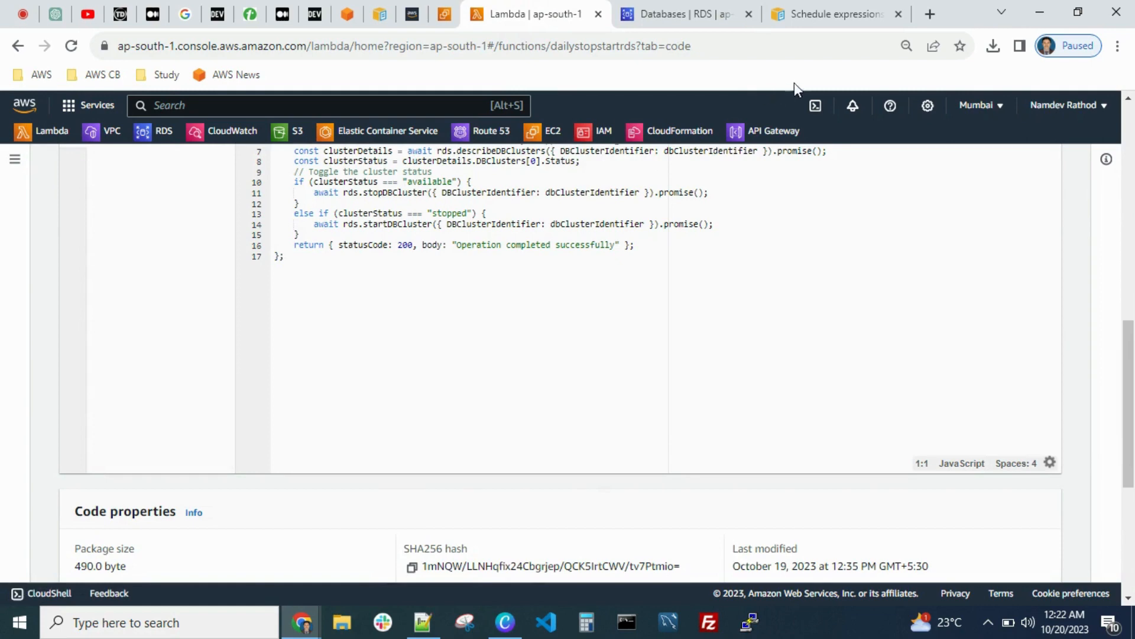
- Open the account's GitHub profile in a new browser tab and dismiss the link underlines notice
click(928, 16)
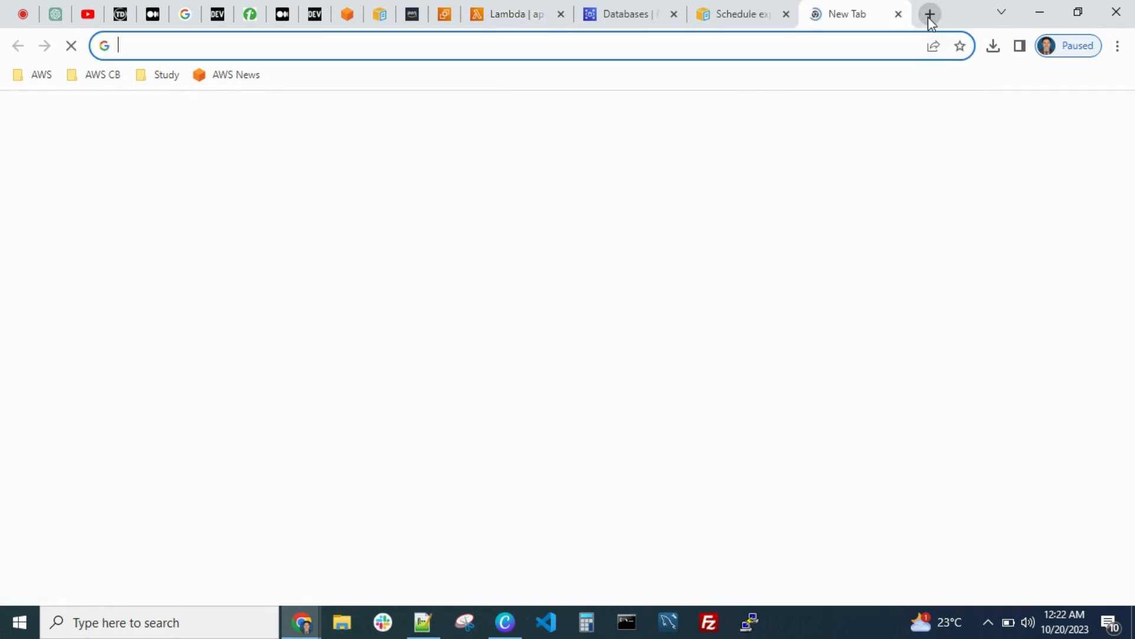
text(git)
key(BackSpace)
key(BackSpace)
key(BackSpace)
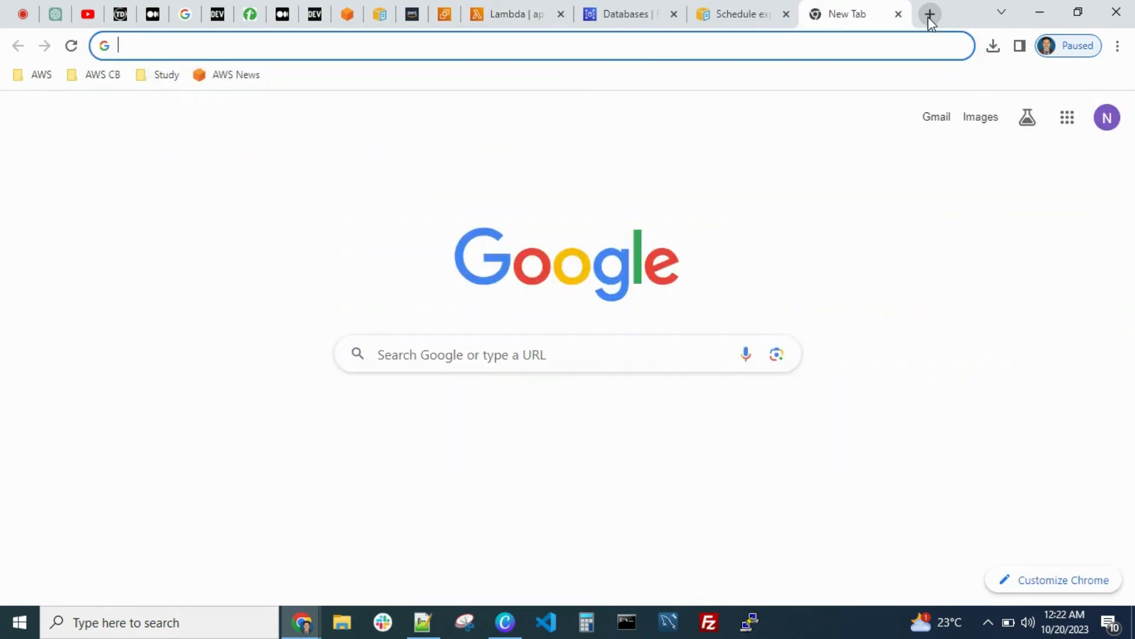
text(git)
key(Return)
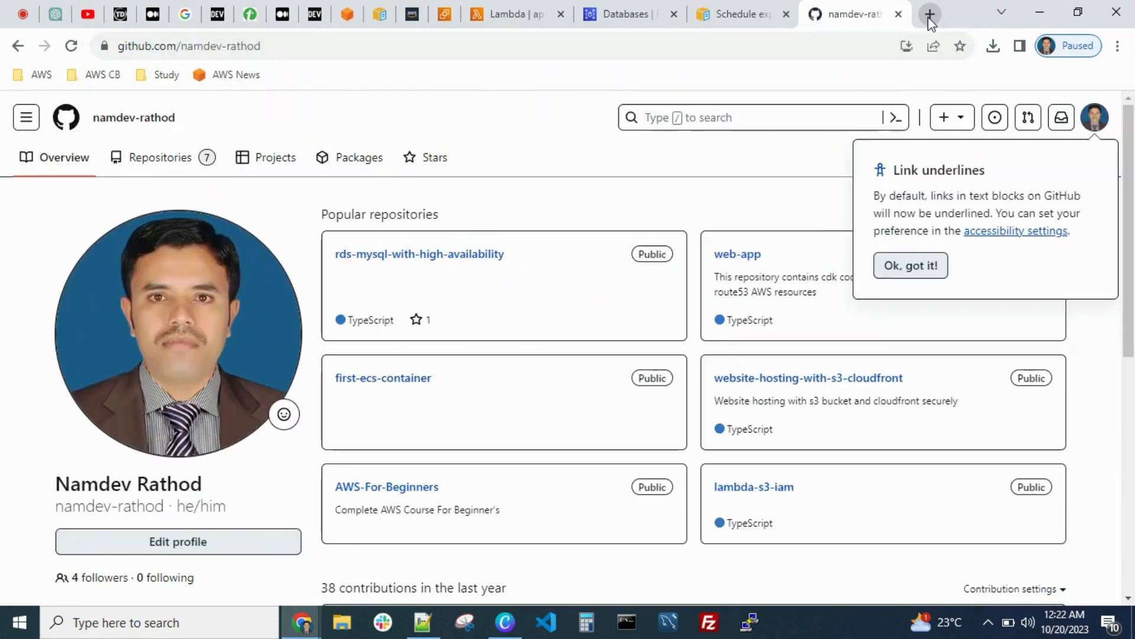
click(913, 269)
- Return to the RDS databases list and refresh it to recheck the status of test-rds and test-rds-instance-1
click(635, 17)
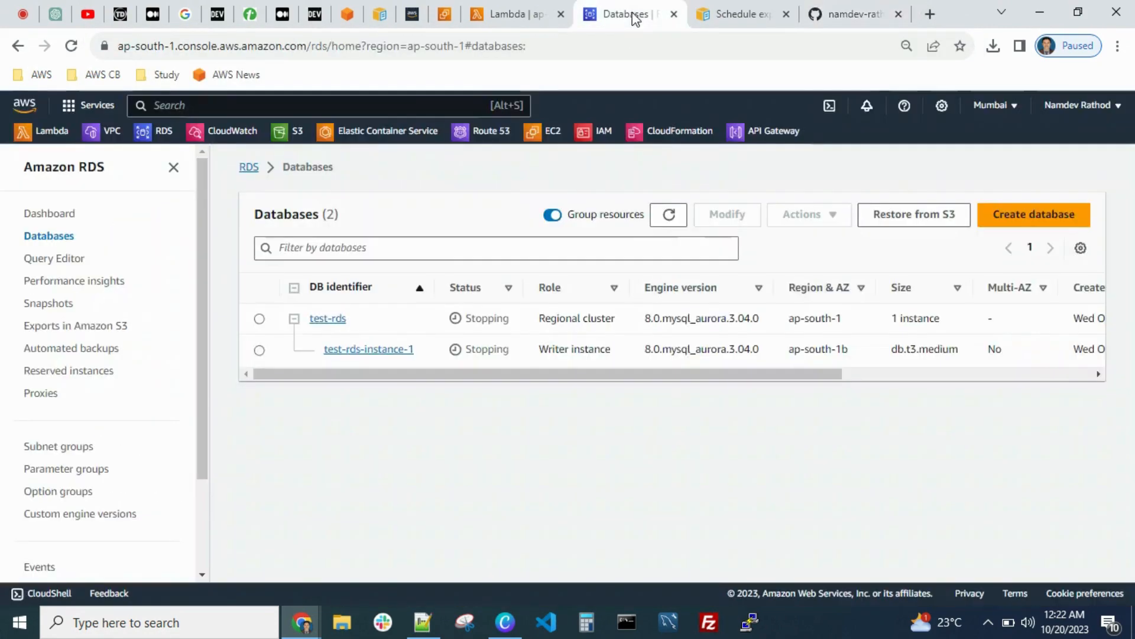
click(668, 214)
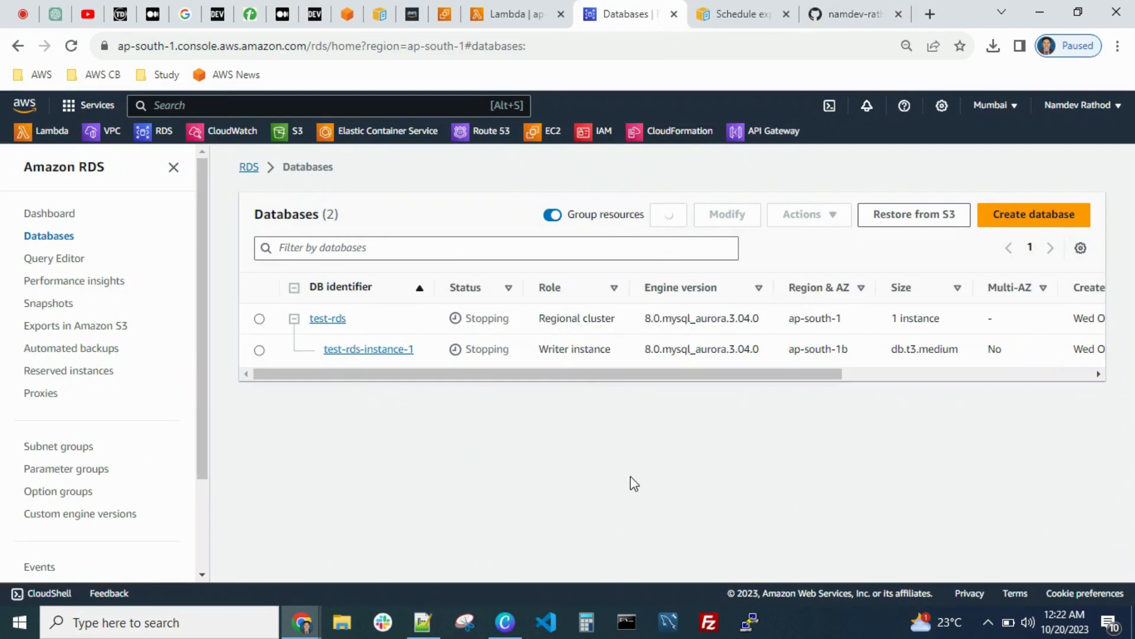